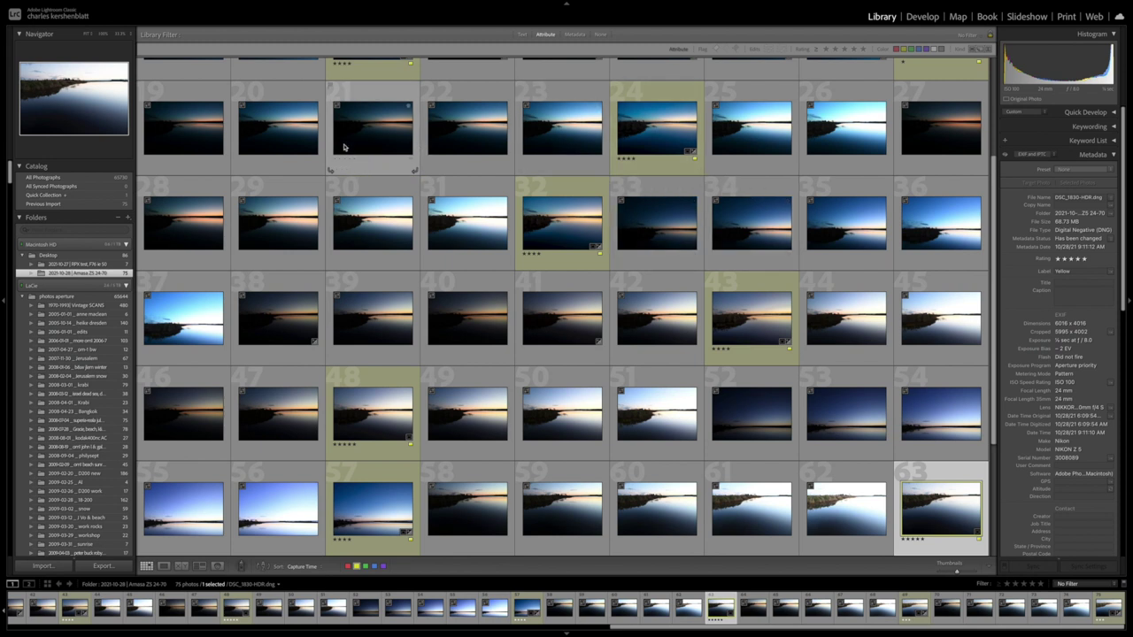
- Scroll to the top of the Amasa grid and select photos 1 through 5
{"action": "scroll", "coordinate": [268, 157], "scroll_direction": "up", "scroll_amount": 3}
{"action": "scroll", "coordinate": [269, 156], "scroll_direction": "up", "scroll_amount": 1}
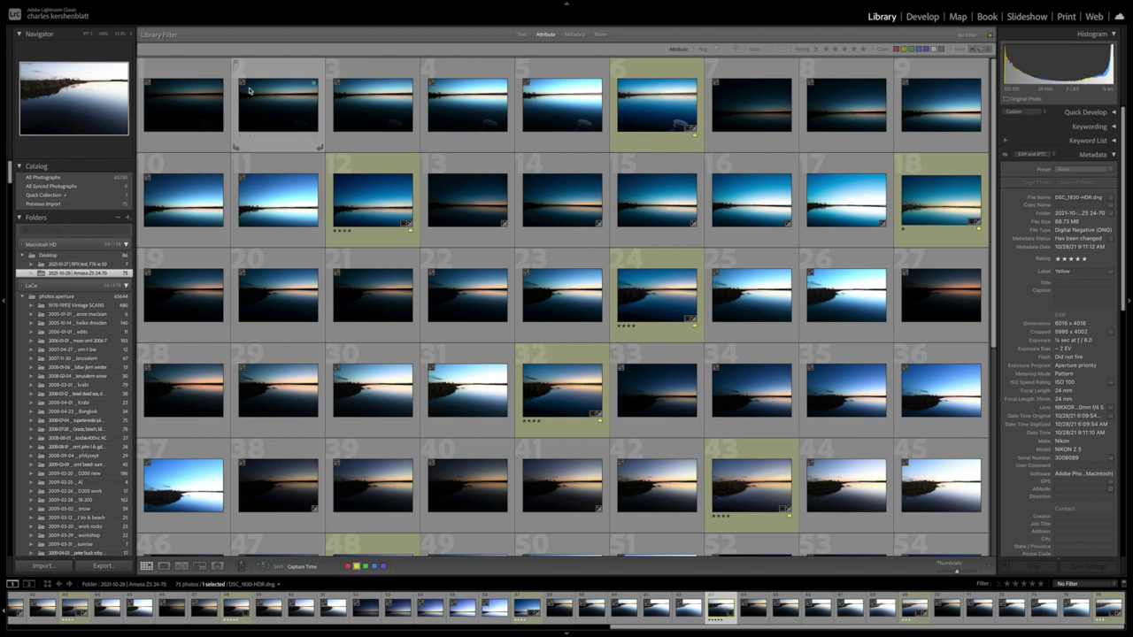
{"action": "left_click", "coordinate": [196, 102]}
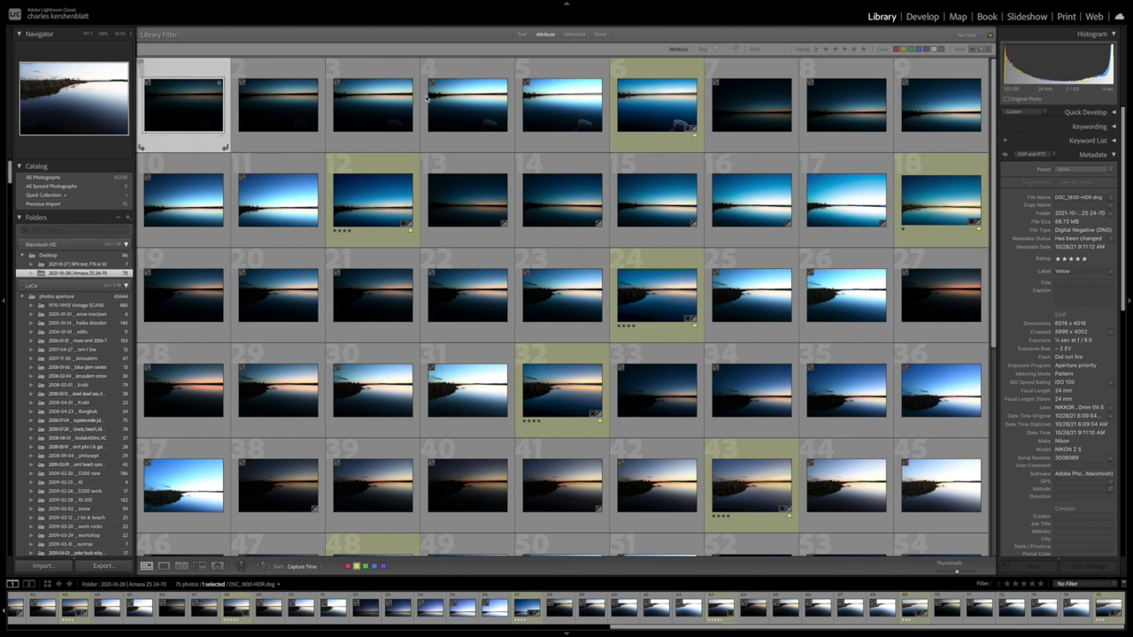
{"action": "left_click", "coordinate": [553, 105], "text": "shift"}
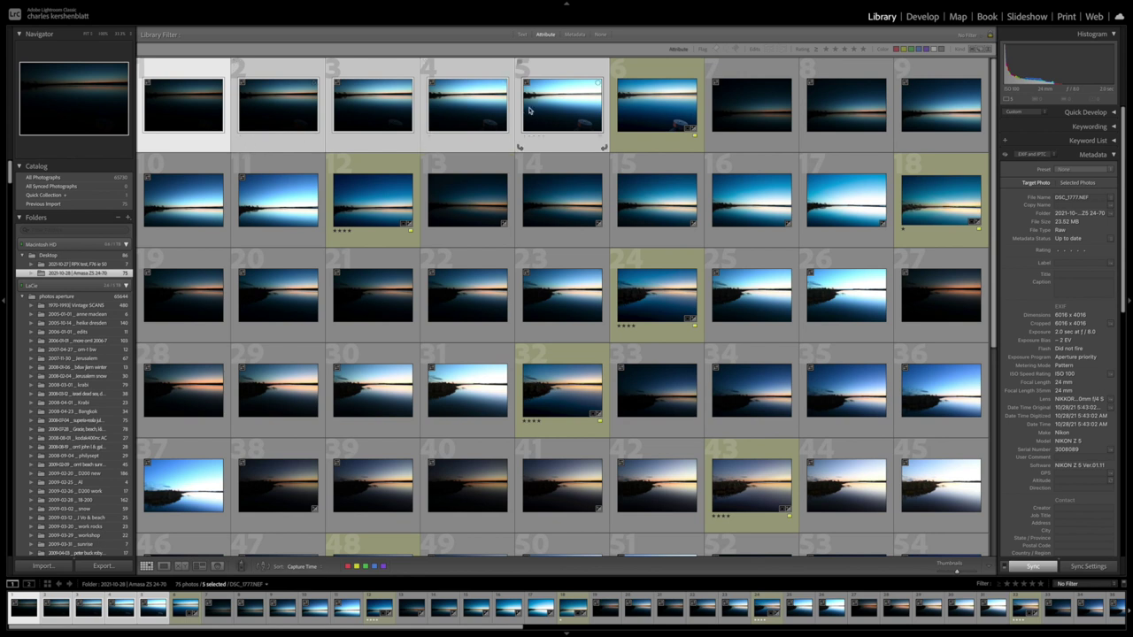
- Combine photos 1–5 with Photo Merge > HDR and confirm the merge in the preview
{"action": "right_click", "coordinate": [533, 108]}
{"action": "mouse_move", "coordinate": [599, 257]}
{"action": "mouse_move", "coordinate": [620, 231]}
{"action": "left_click", "coordinate": [655, 226]}
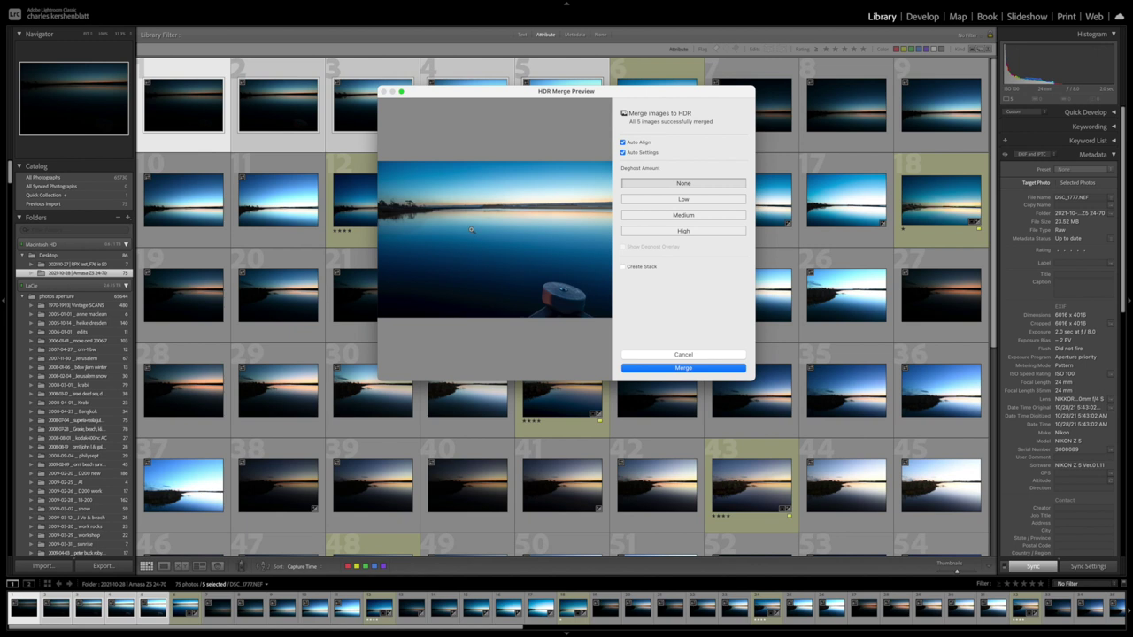
{"action": "left_click_drag", "start_coordinate": [470, 90], "coordinate": [231, 157]}
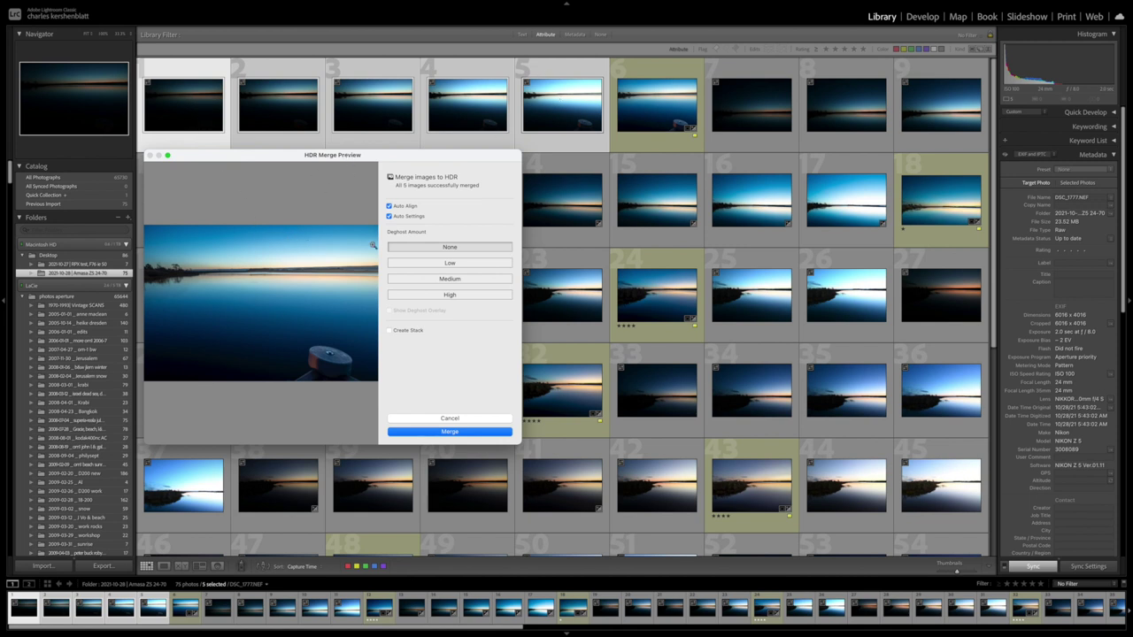
{"action": "left_click", "coordinate": [475, 431]}
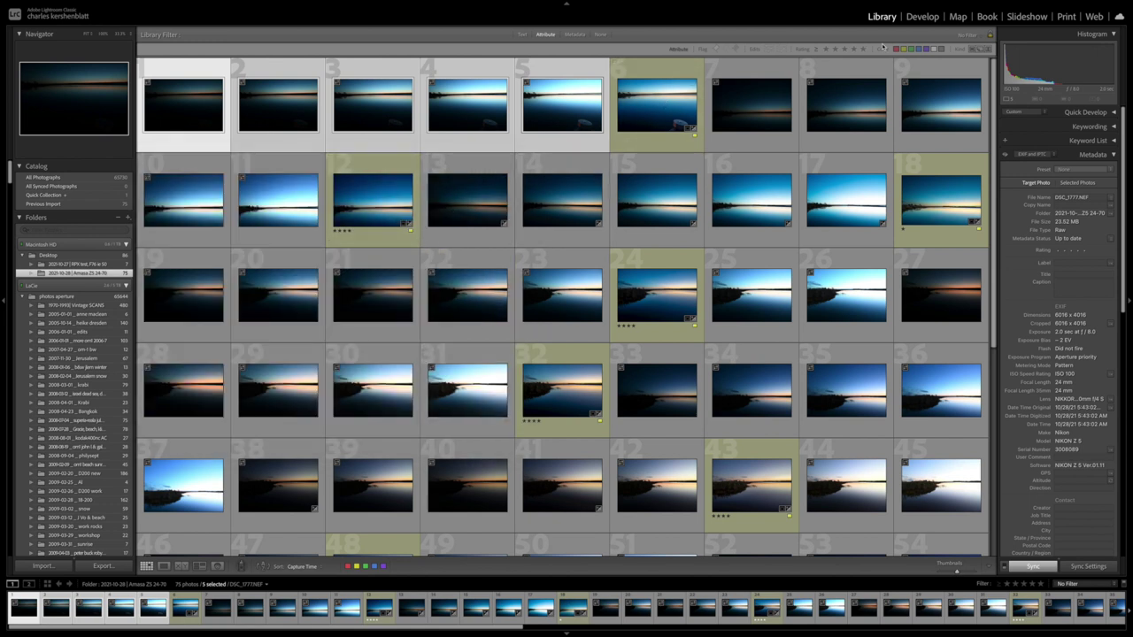
- Apply the Rated filter preset and view the first rated photo full size
{"action": "left_click", "coordinate": [969, 36]}
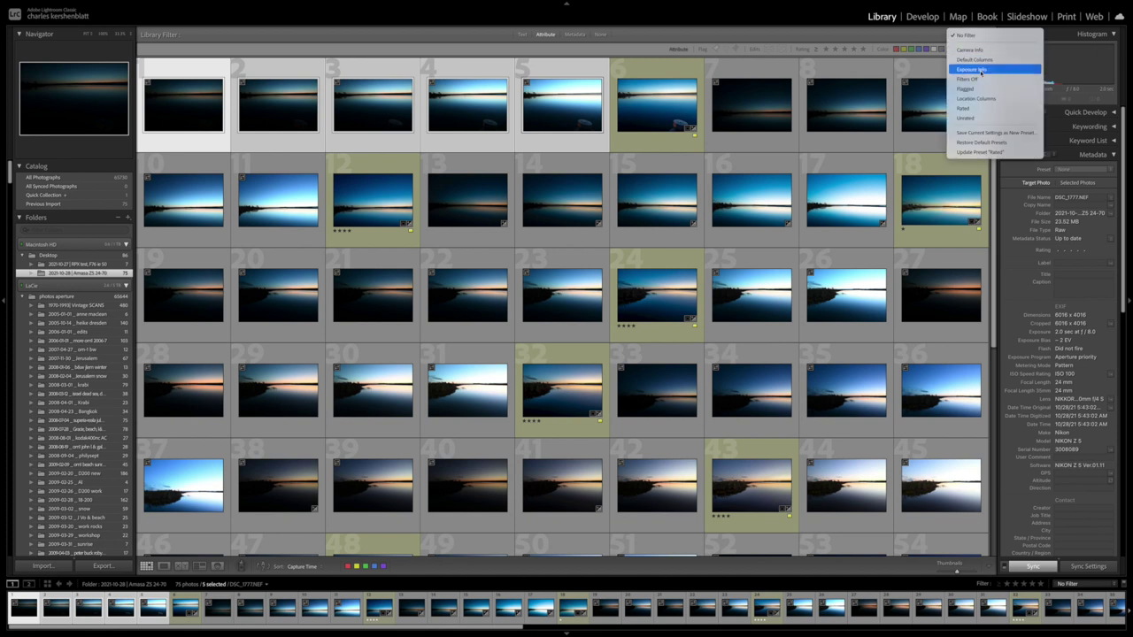
{"action": "left_click", "coordinate": [977, 109]}
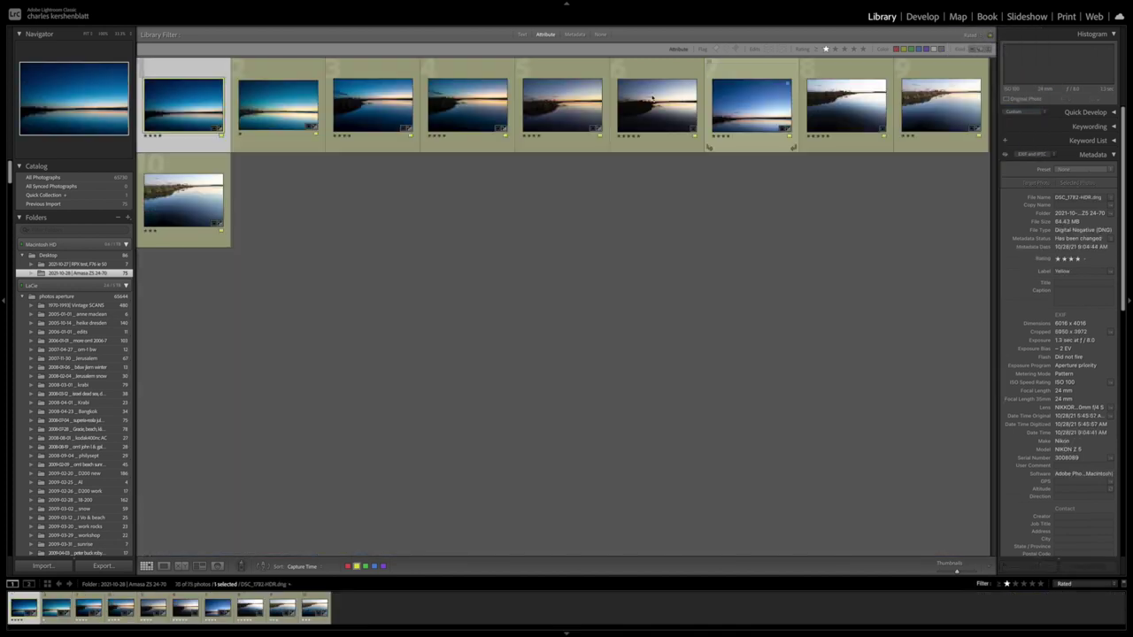
{"action": "double_click", "coordinate": [203, 103]}
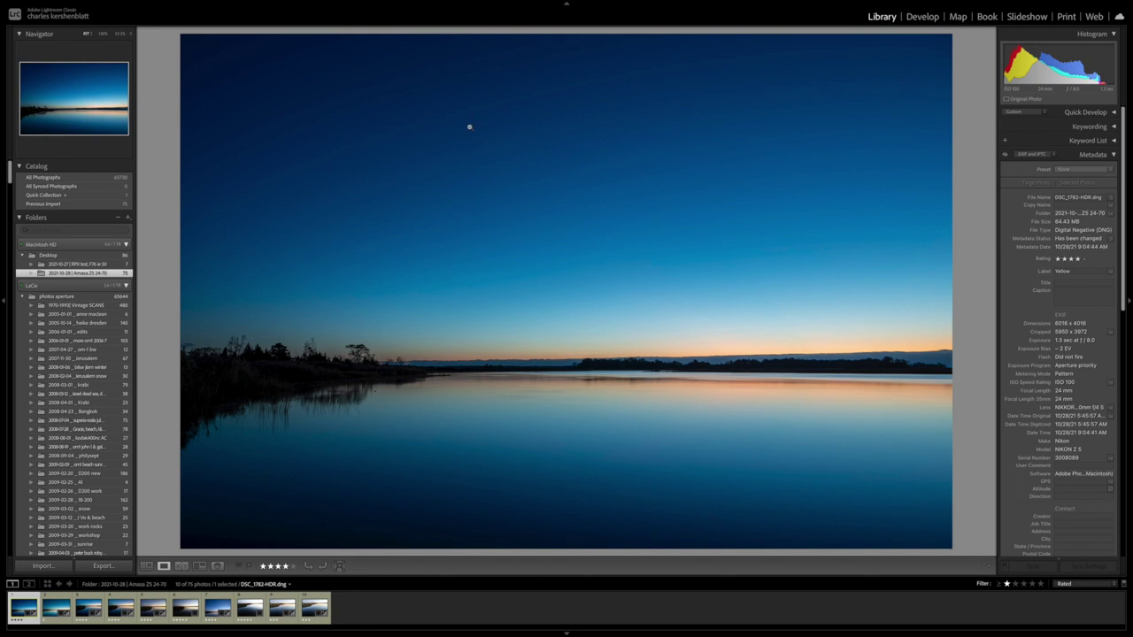
- Return to the grid and select the marsh-river photo DSC_1830-HDR
{"action": "key", "text": "g"}
{"action": "key", "text": "Right"}
{"action": "key", "text": "Right"}
{"action": "key", "text": "Right"}
{"action": "key", "text": "Right"}
{"action": "key", "text": "Right"}
{"action": "key", "text": "Right"}
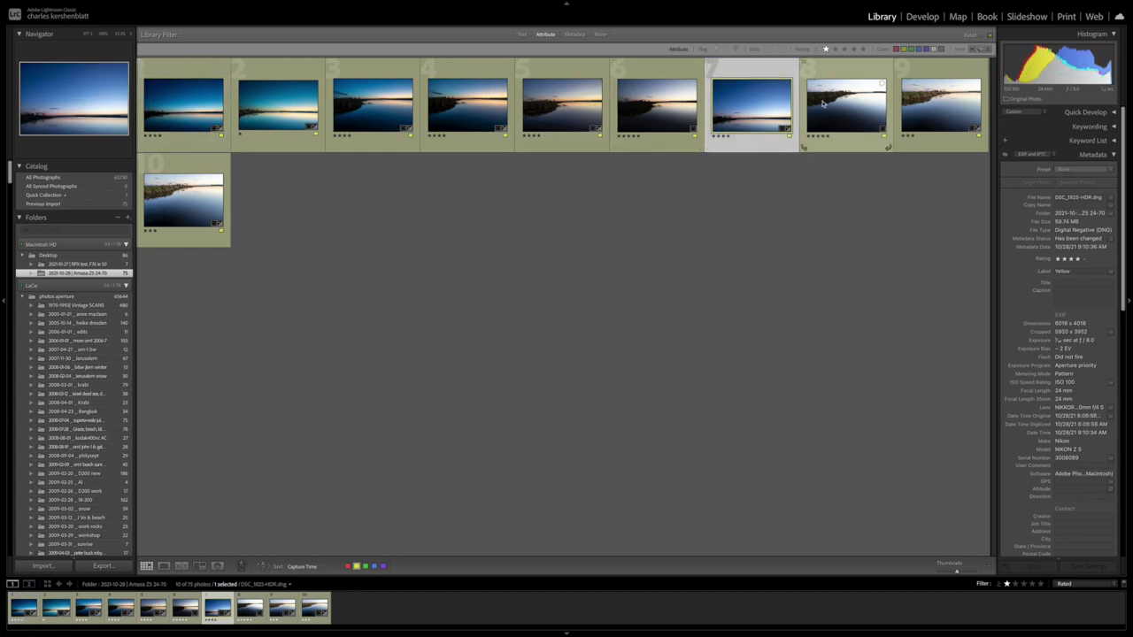
{"action": "left_click", "coordinate": [841, 103]}
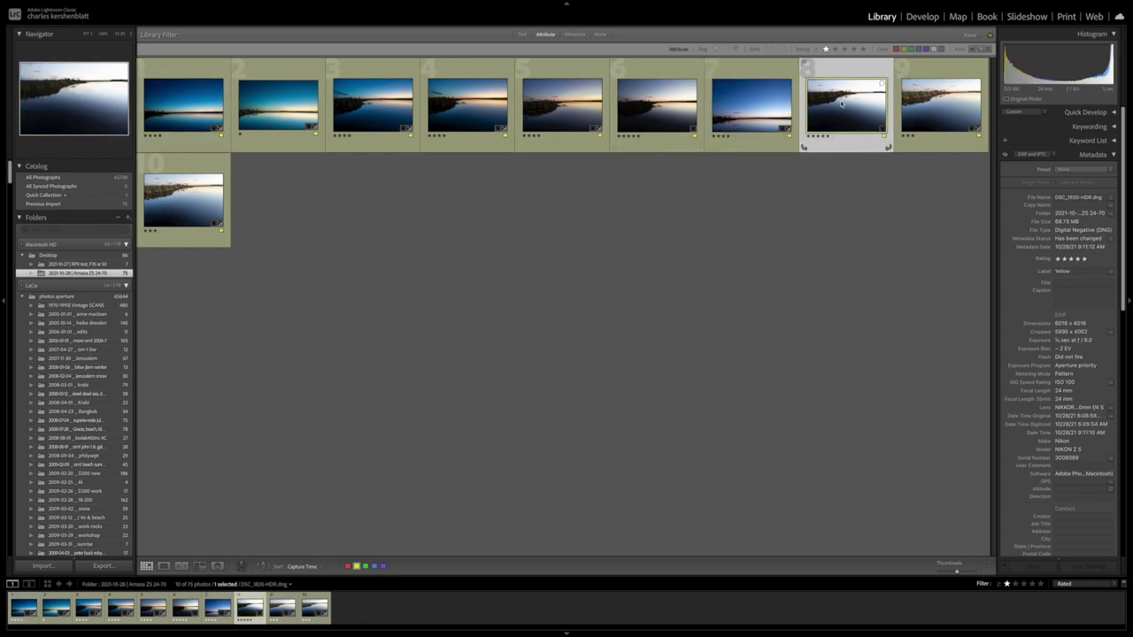
- Open DSC_1830-HDR in Develop, restore its Add Sky history state and show its masks
{"action": "double_click", "coordinate": [842, 103]}
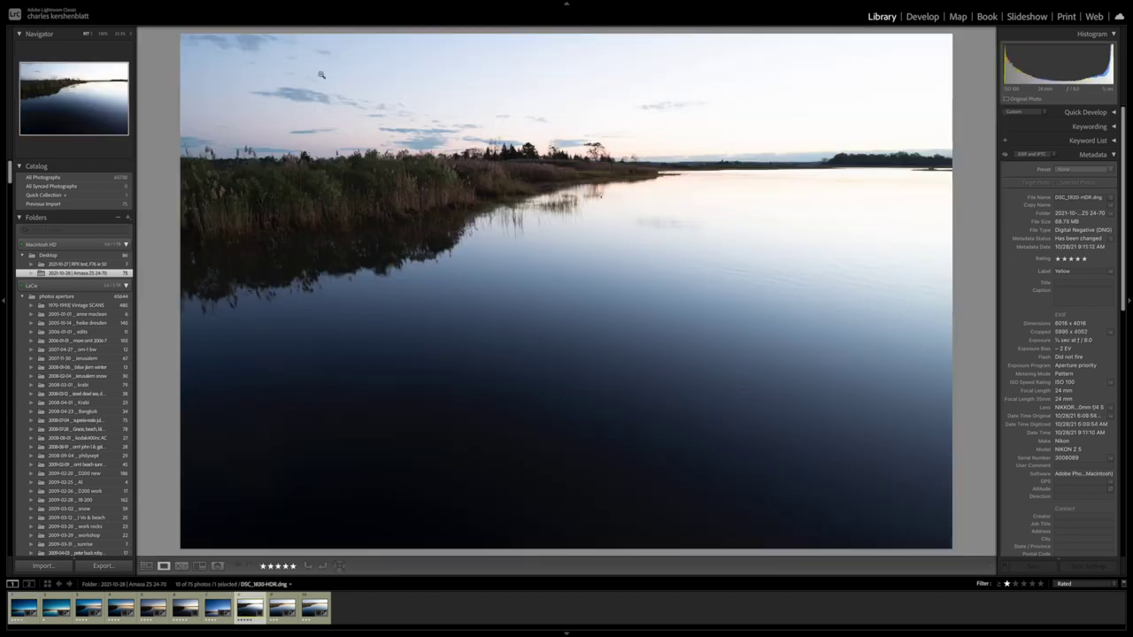
{"action": "key", "text": "d"}
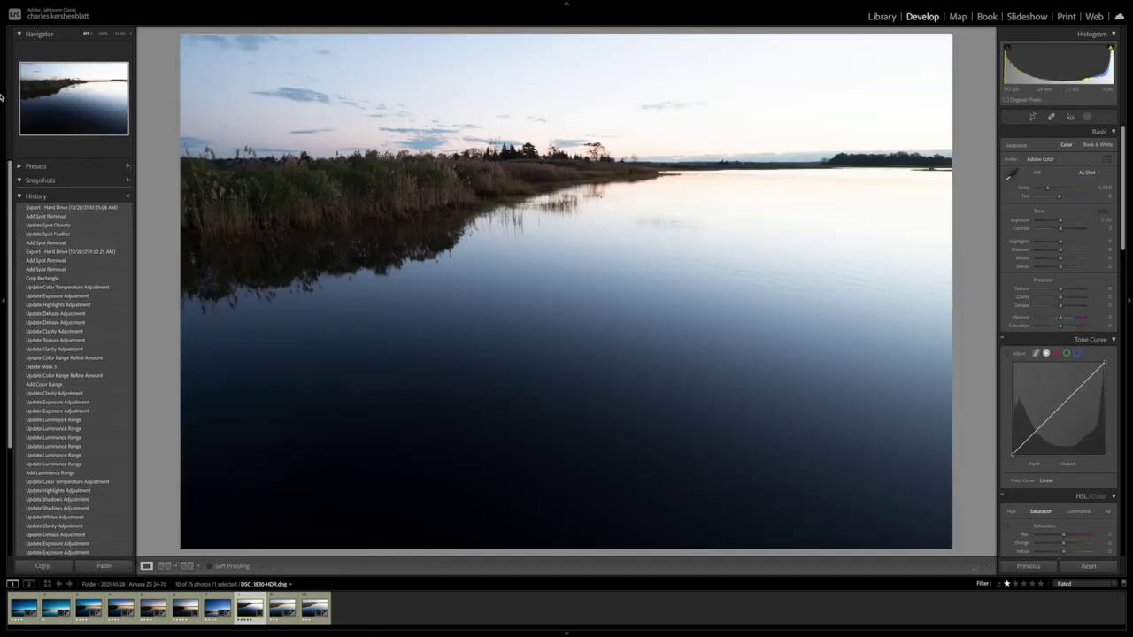
{"action": "scroll", "coordinate": [115, 398], "scroll_direction": "down", "scroll_amount": 5}
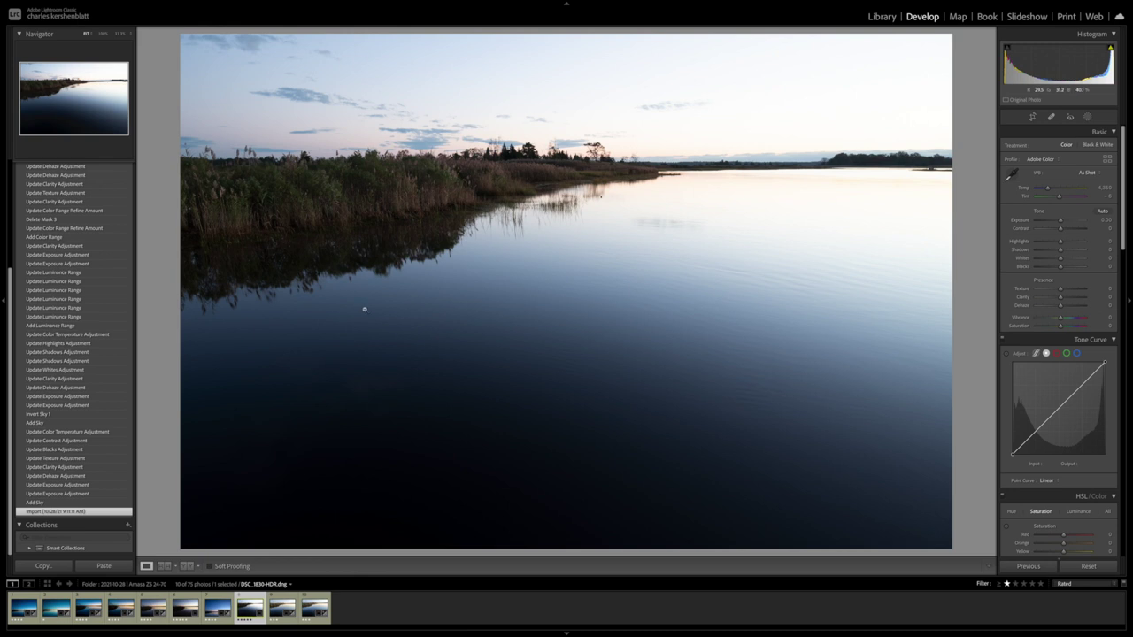
{"action": "left_click", "coordinate": [97, 503]}
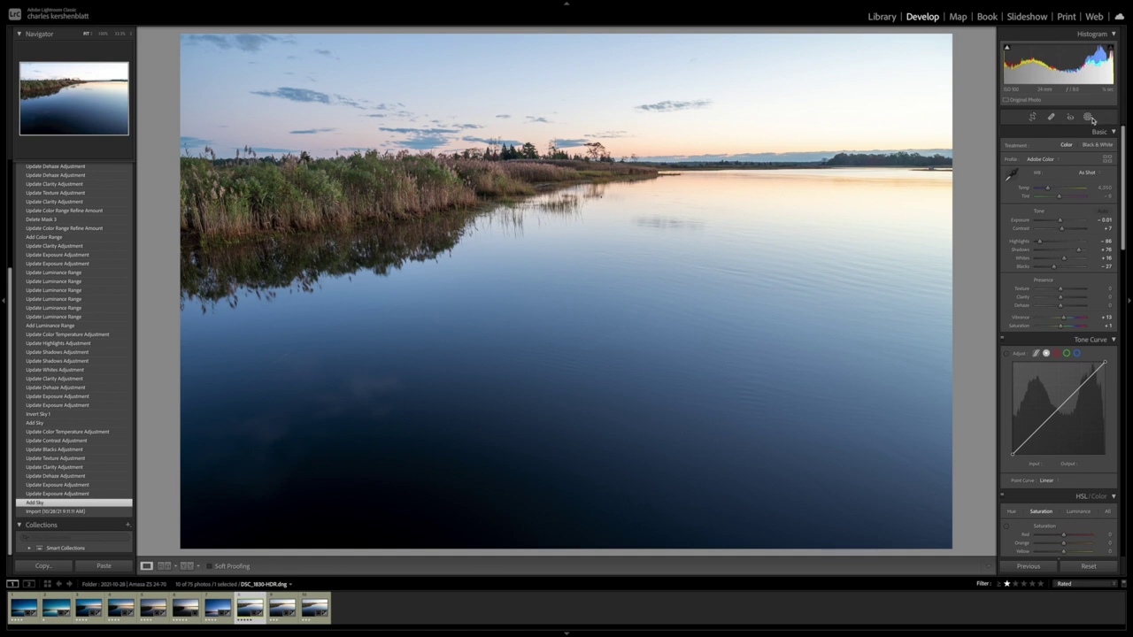
{"action": "left_click", "coordinate": [1088, 119]}
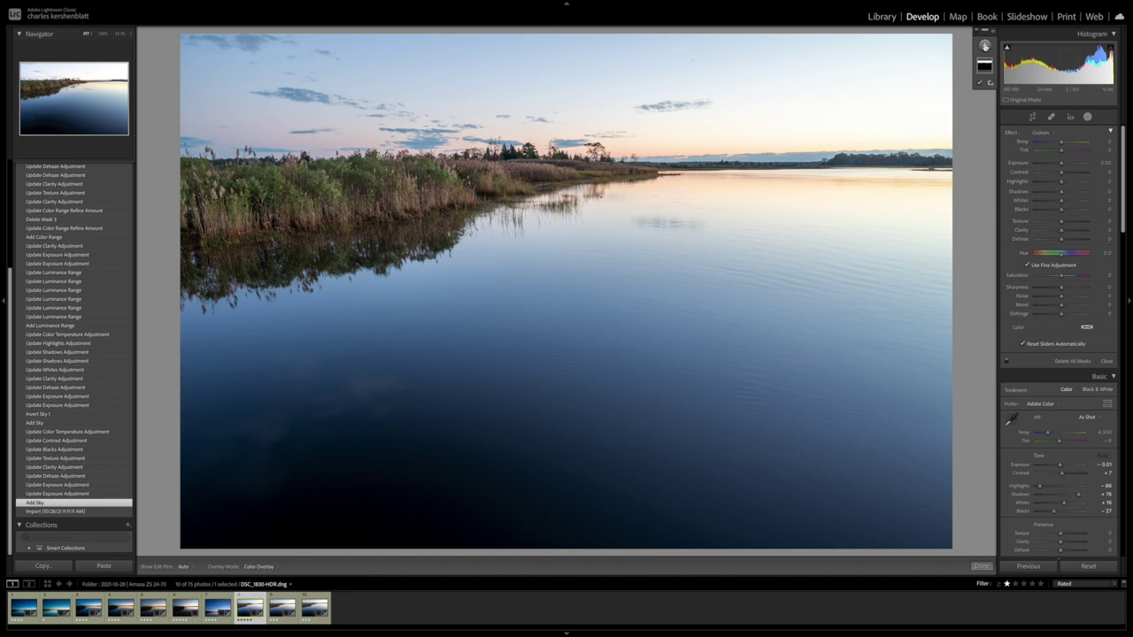
- Add a new sky mask and display its coverage overlay
{"action": "left_click", "coordinate": [984, 46]}
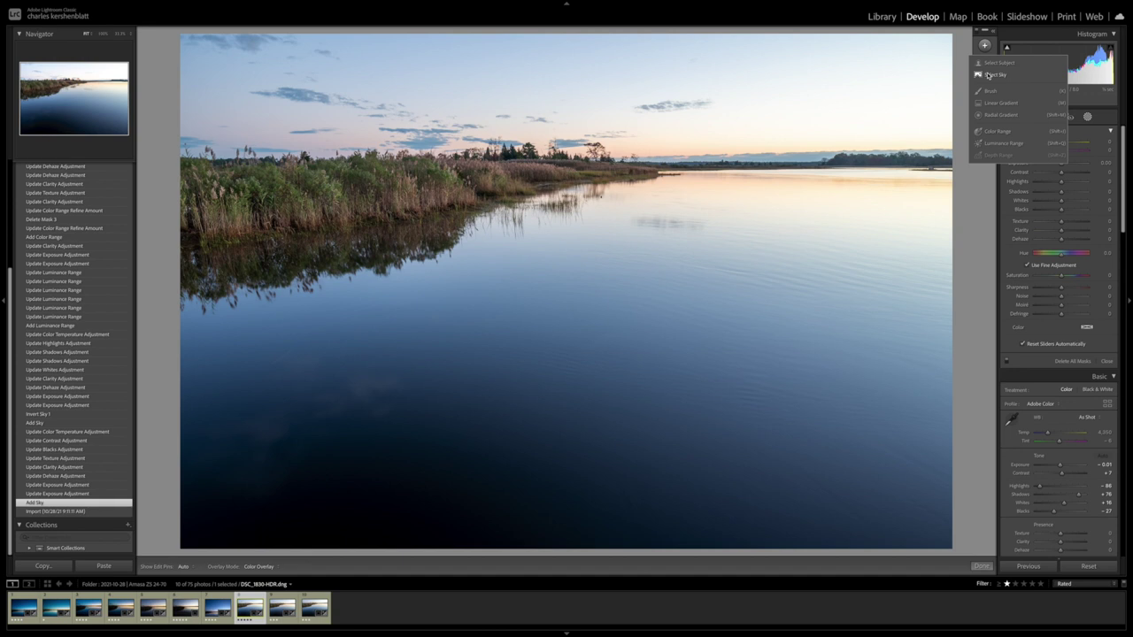
{"action": "left_click", "coordinate": [988, 75]}
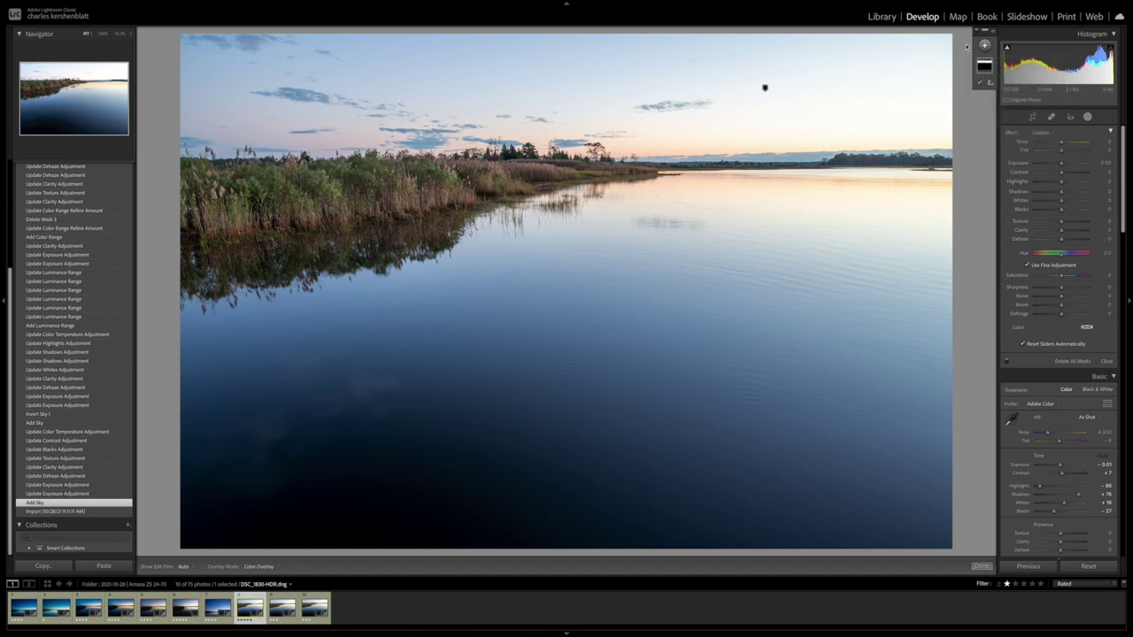
{"action": "left_click", "coordinate": [990, 82]}
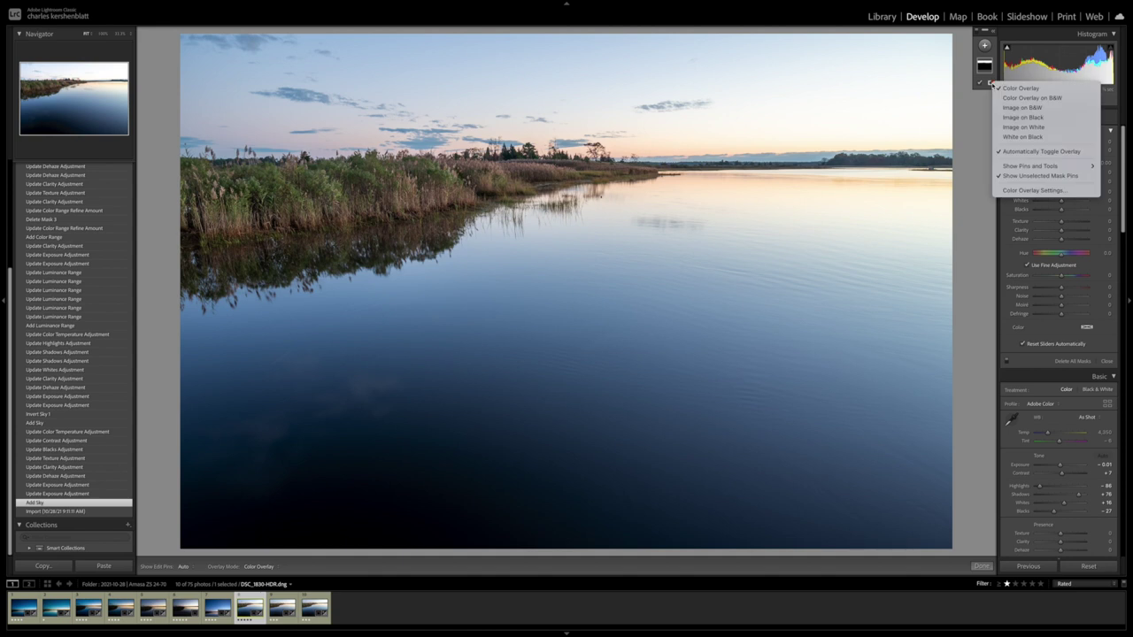
{"action": "left_click", "coordinate": [986, 92]}
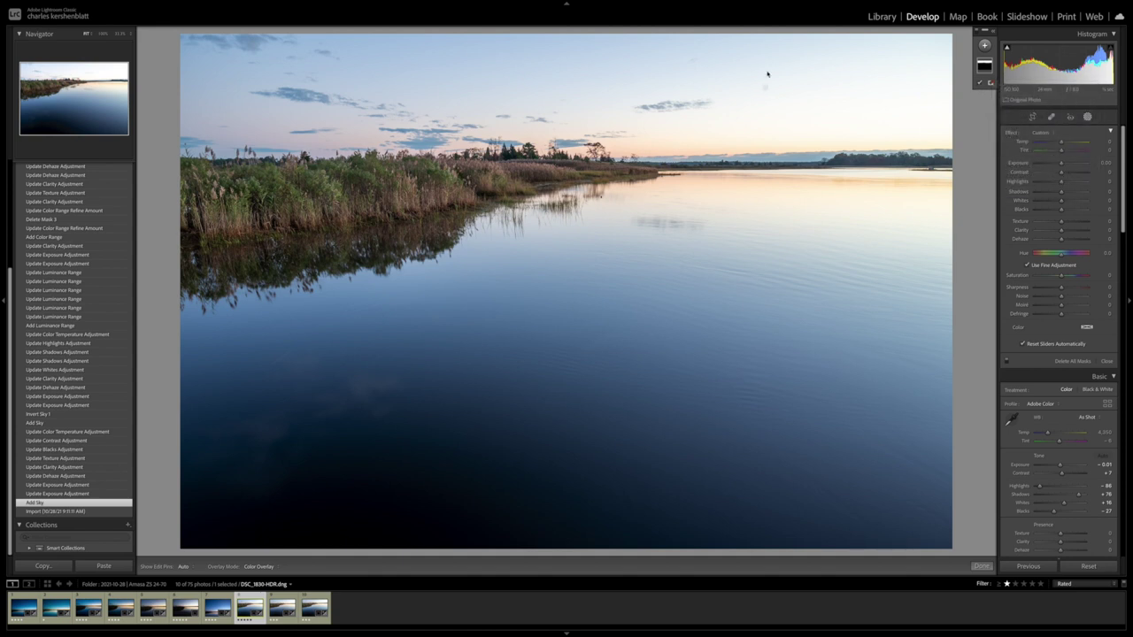
{"action": "left_click", "coordinate": [765, 89]}
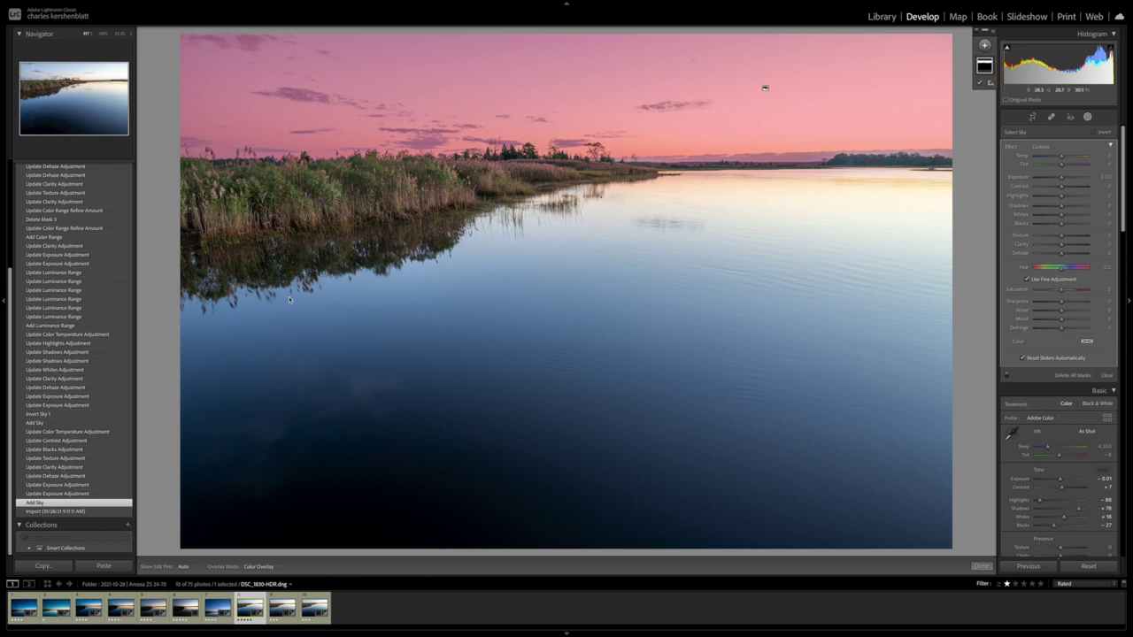
- Jump between exposure, color temperature and Add Sky states, show the other sky mask, then Invert Sky 1
{"action": "left_click", "coordinate": [90, 486]}
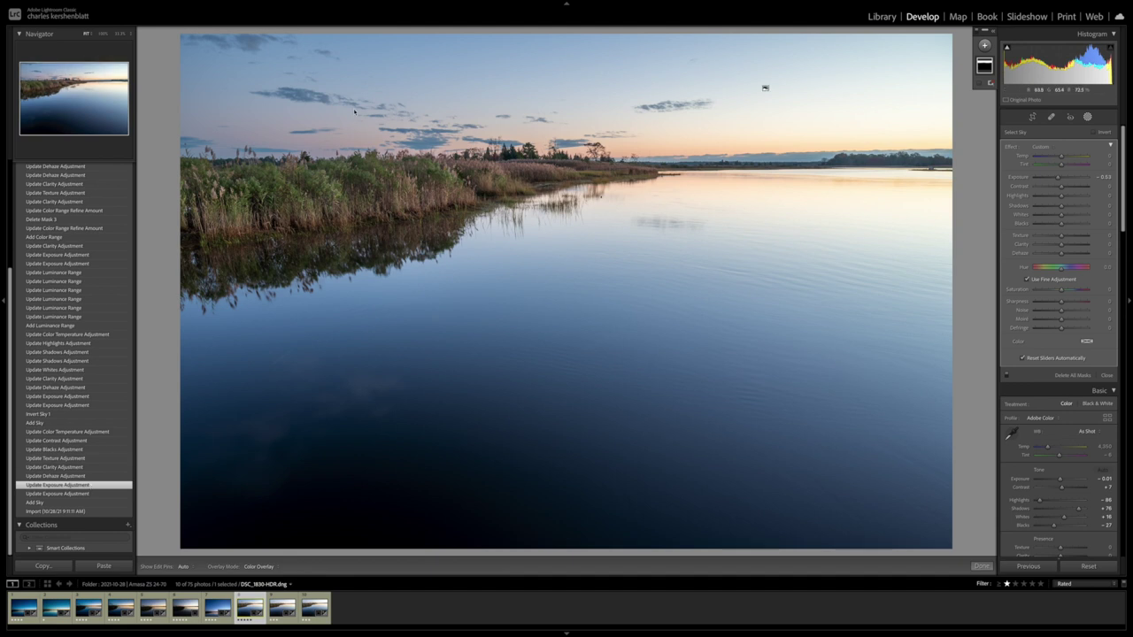
{"action": "left_click", "coordinate": [101, 433]}
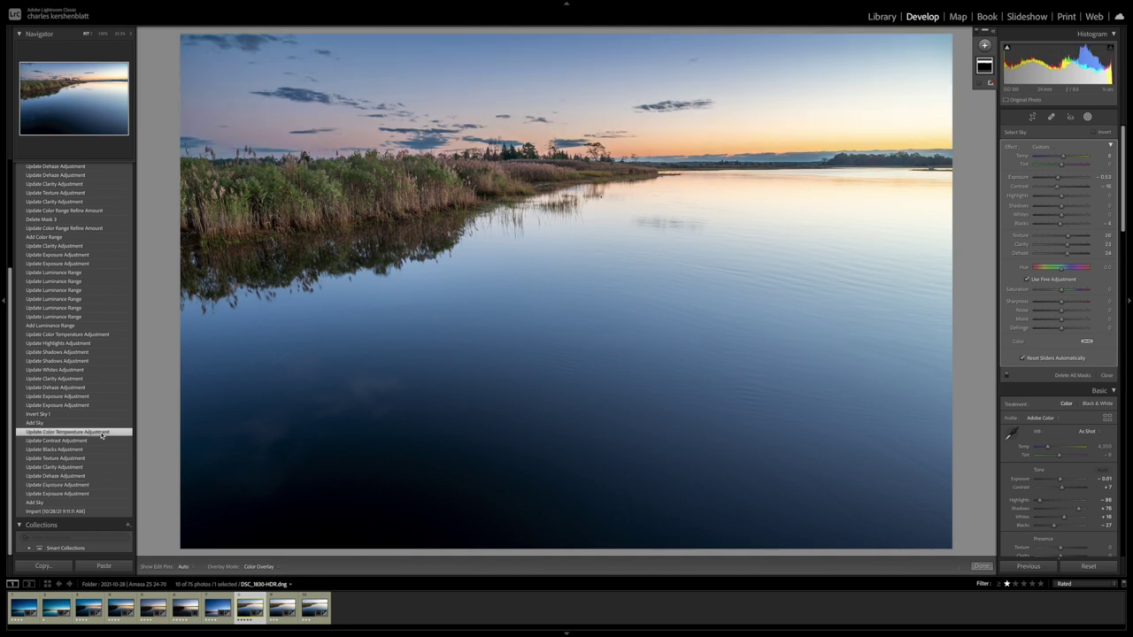
{"action": "left_click", "coordinate": [101, 424]}
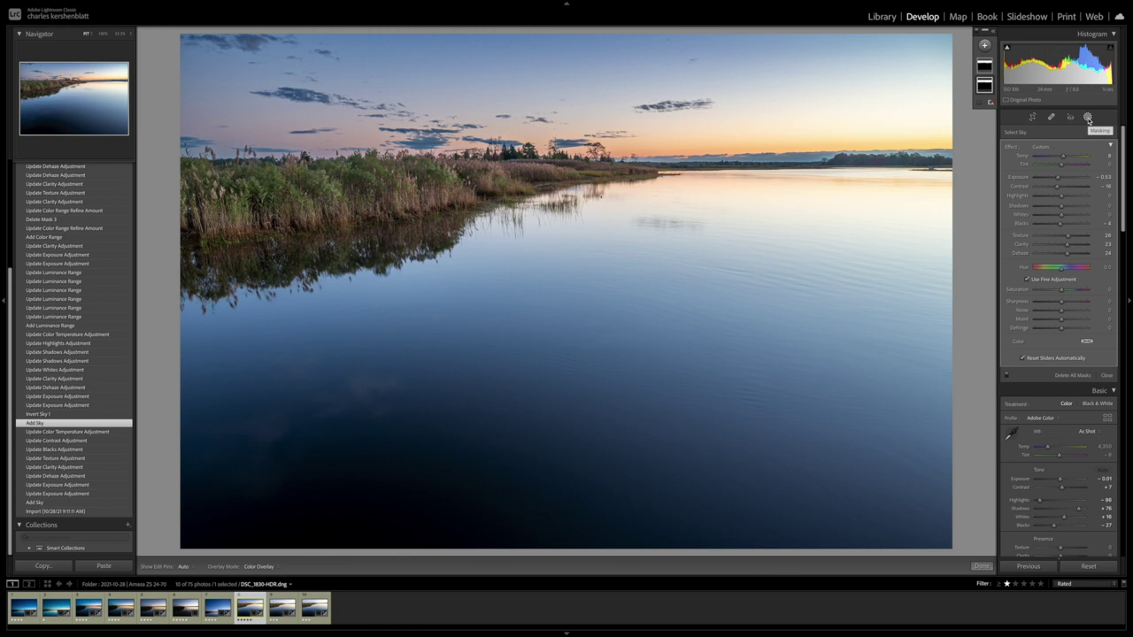
{"action": "left_click", "coordinate": [984, 67]}
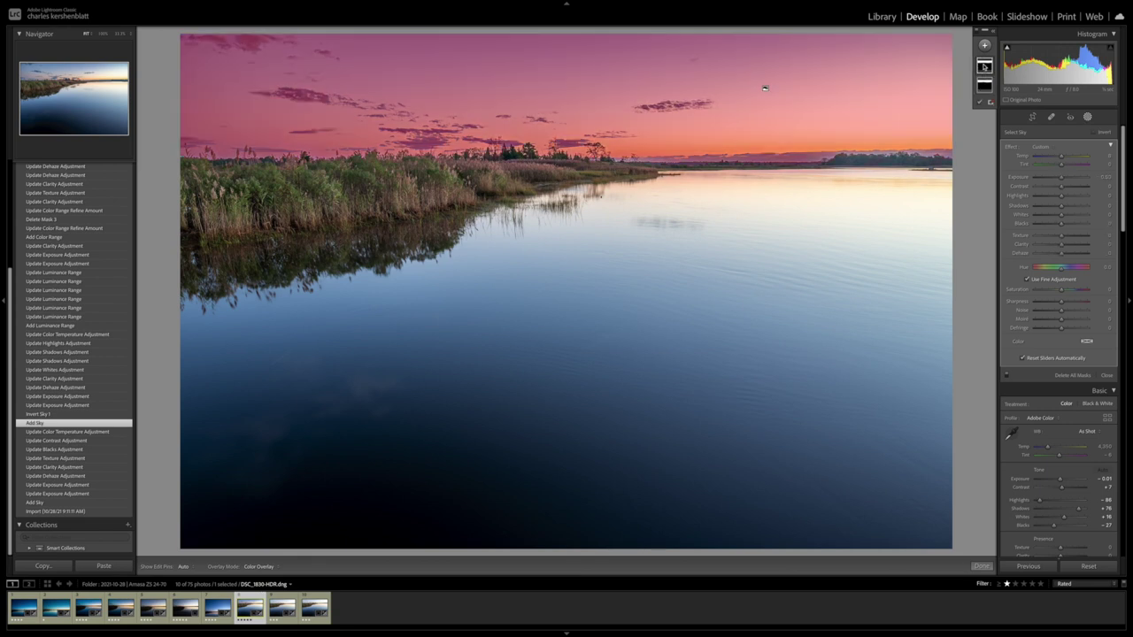
{"action": "left_click", "coordinate": [98, 415]}
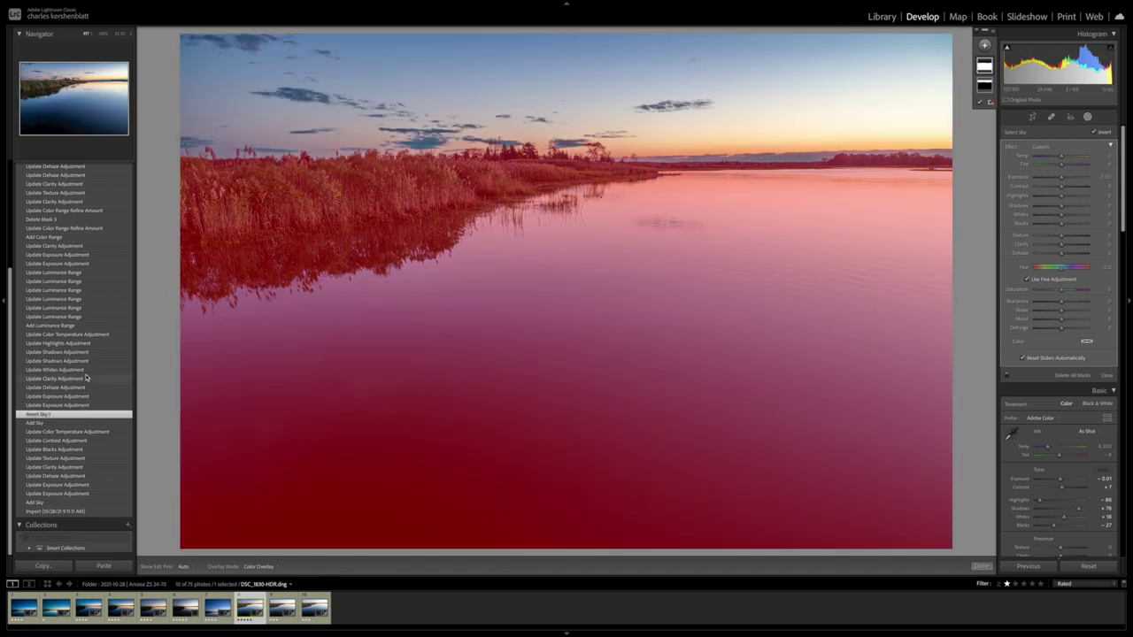
- Step back through the exposure, Dehaze, Clarity and Shadows states to Update Color Temperature Adjustment
{"action": "left_click", "coordinate": [83, 406]}
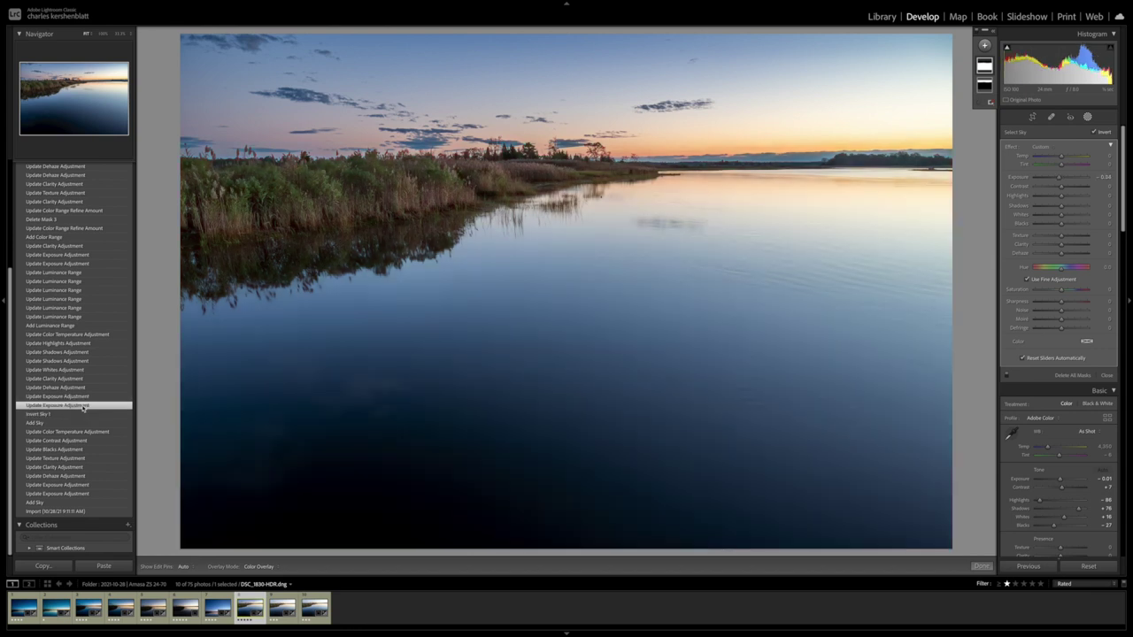
{"action": "left_click", "coordinate": [80, 397]}
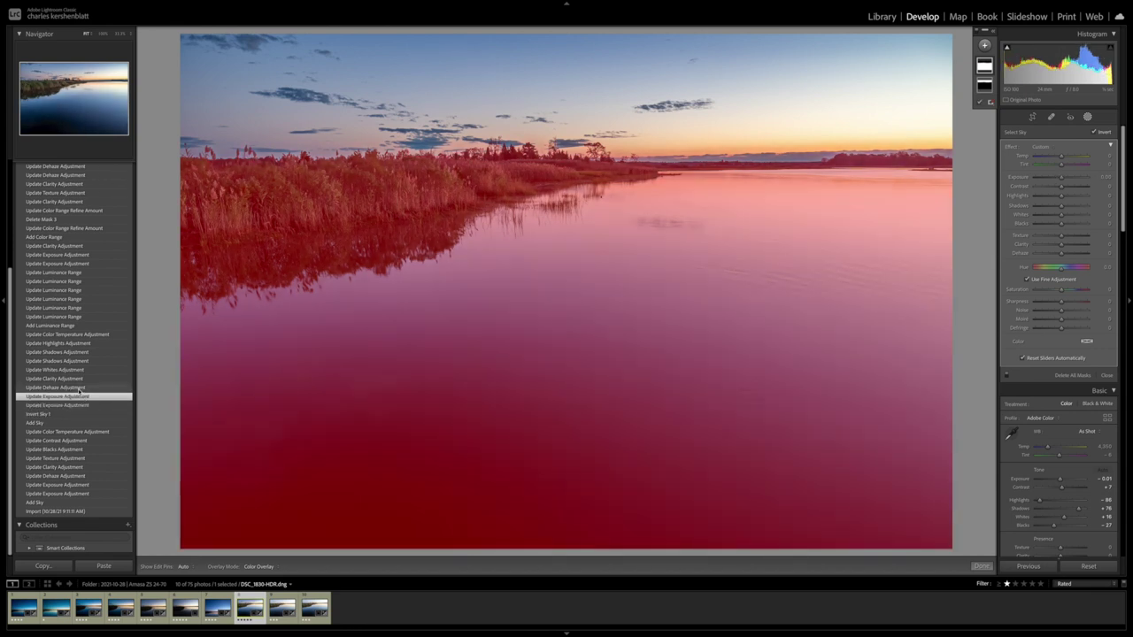
{"action": "left_click", "coordinate": [80, 389]}
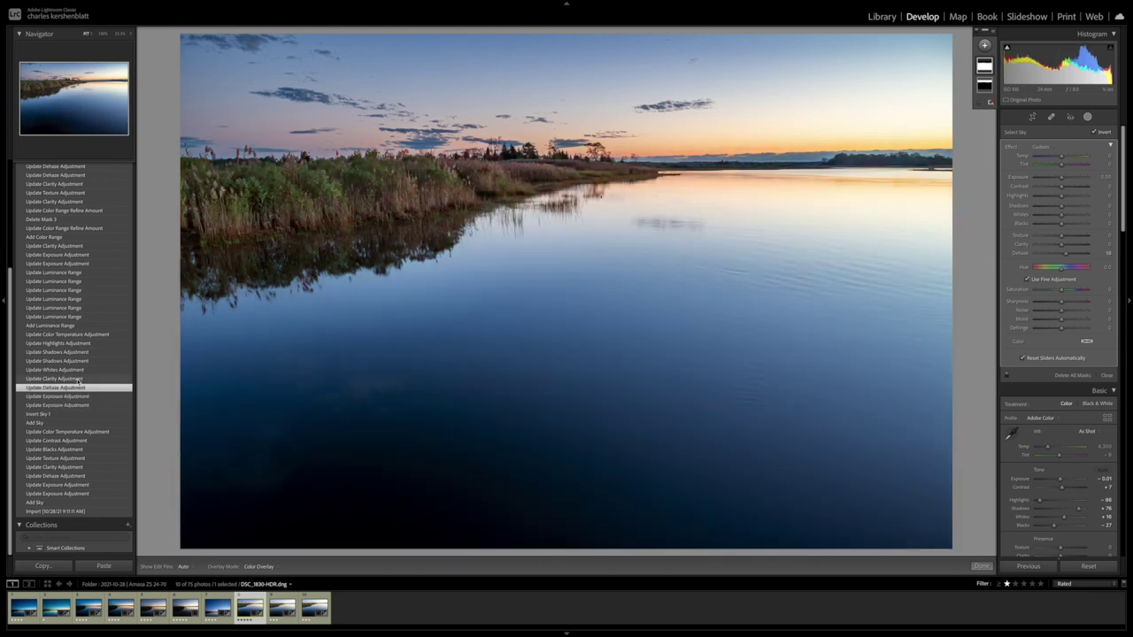
{"action": "left_click", "coordinate": [79, 379]}
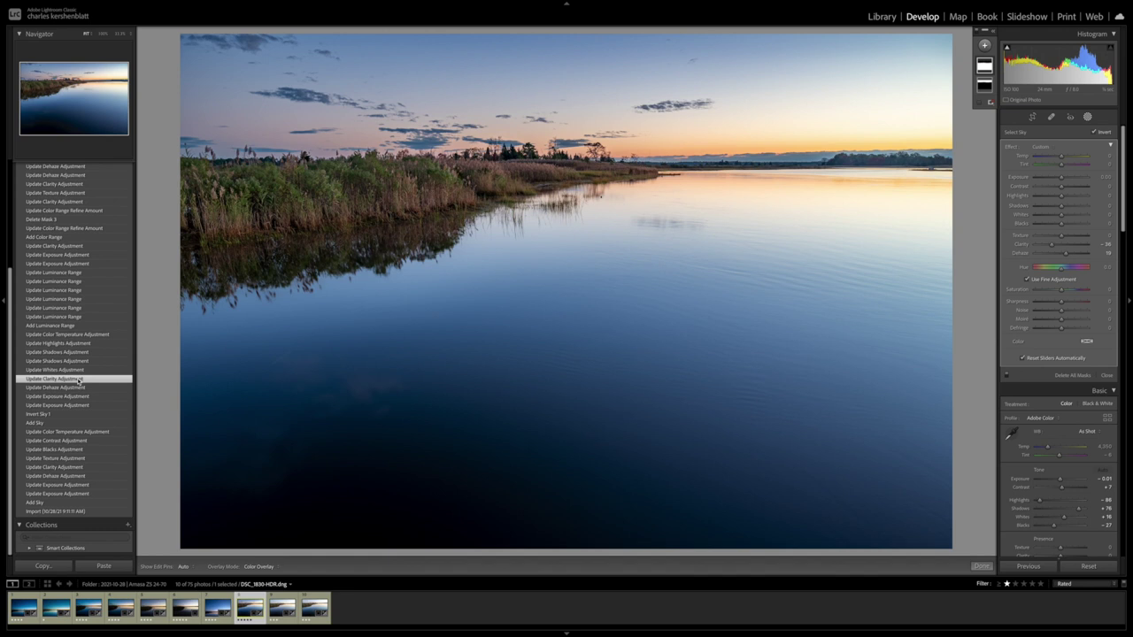
{"action": "left_click", "coordinate": [81, 362]}
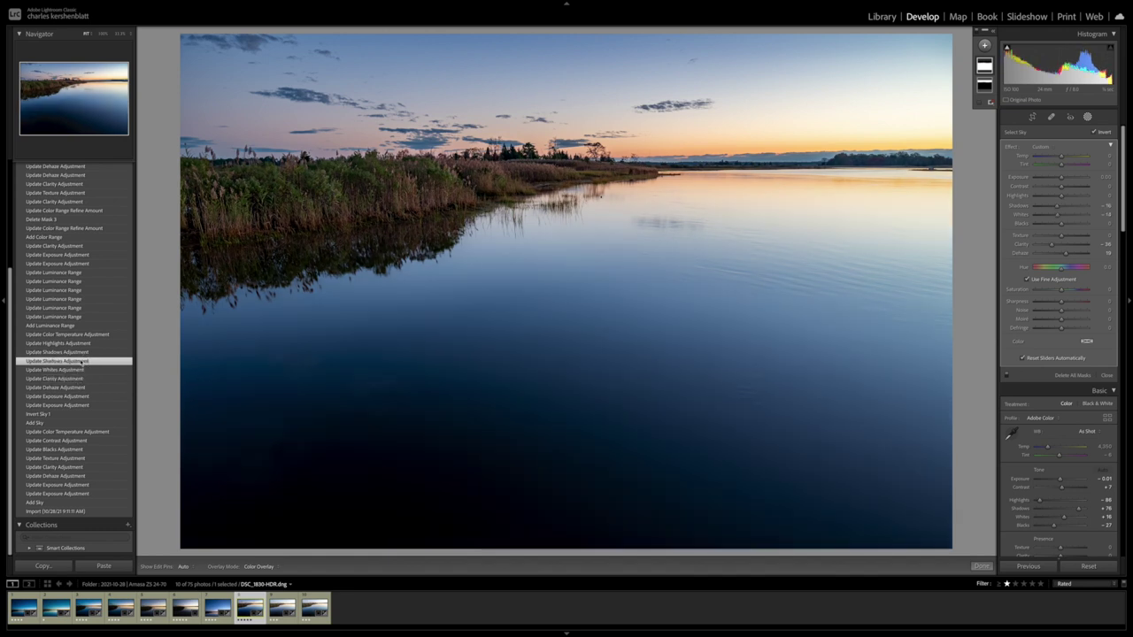
{"action": "left_click", "coordinate": [84, 352]}
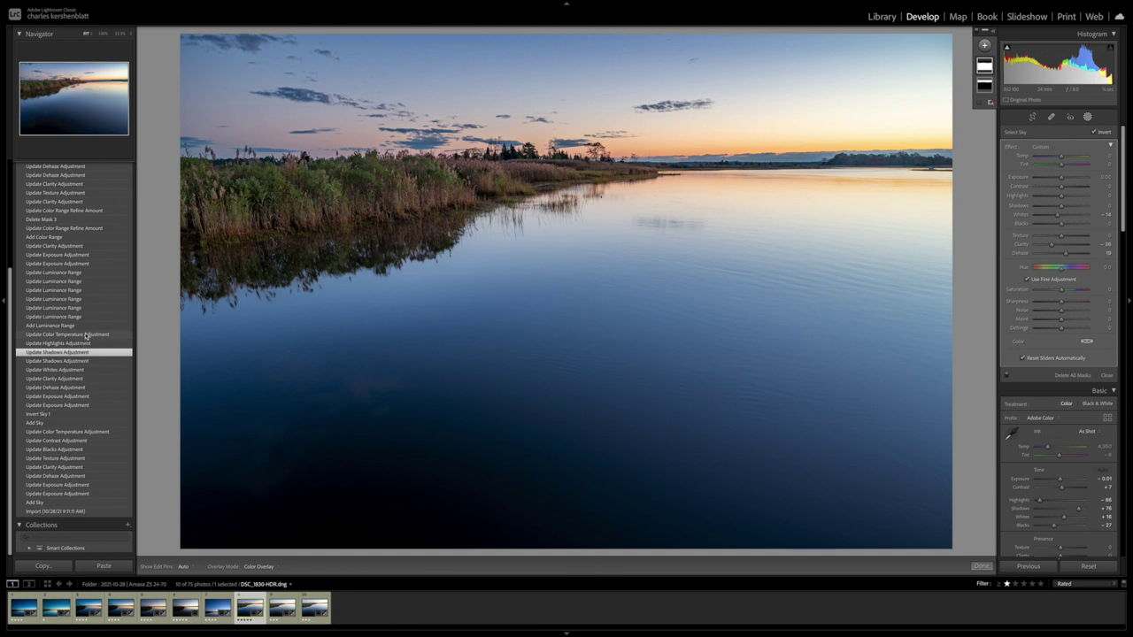
{"action": "left_click", "coordinate": [86, 334]}
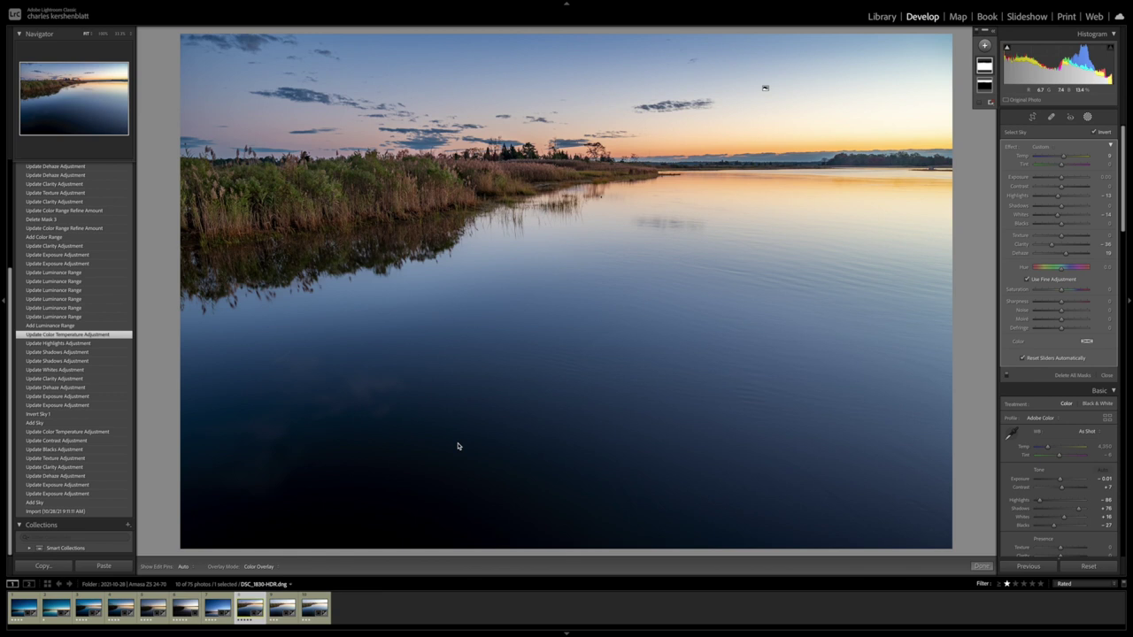
- Go from Import through Add and Update Luminance Range to Update Exposure Adjustment in History
{"action": "left_click", "coordinate": [112, 513]}
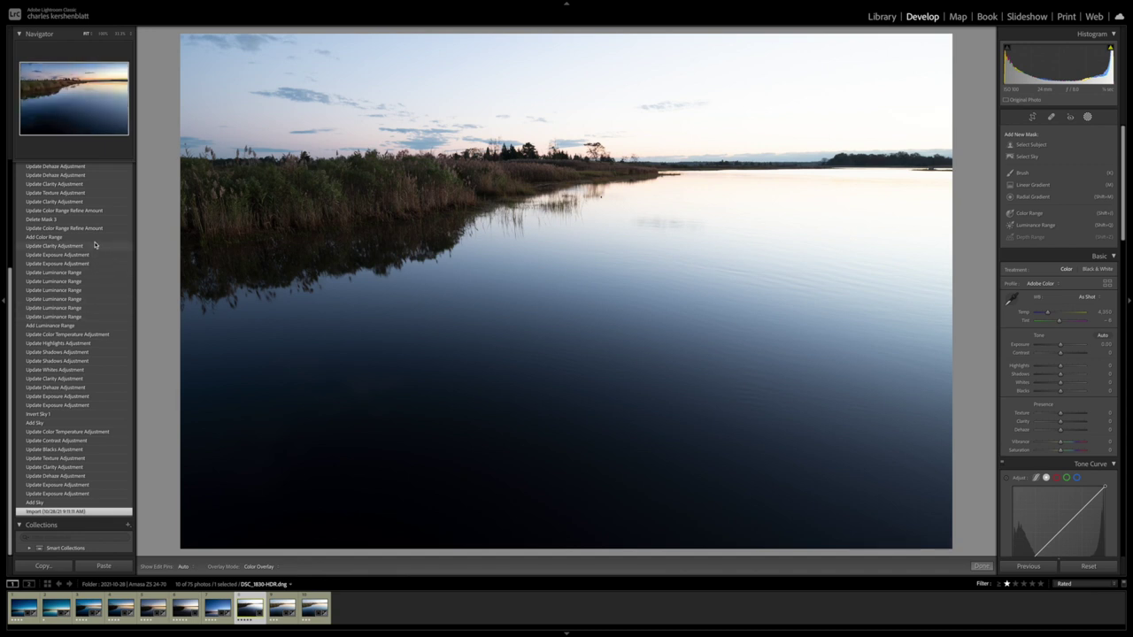
{"action": "left_click", "coordinate": [81, 326]}
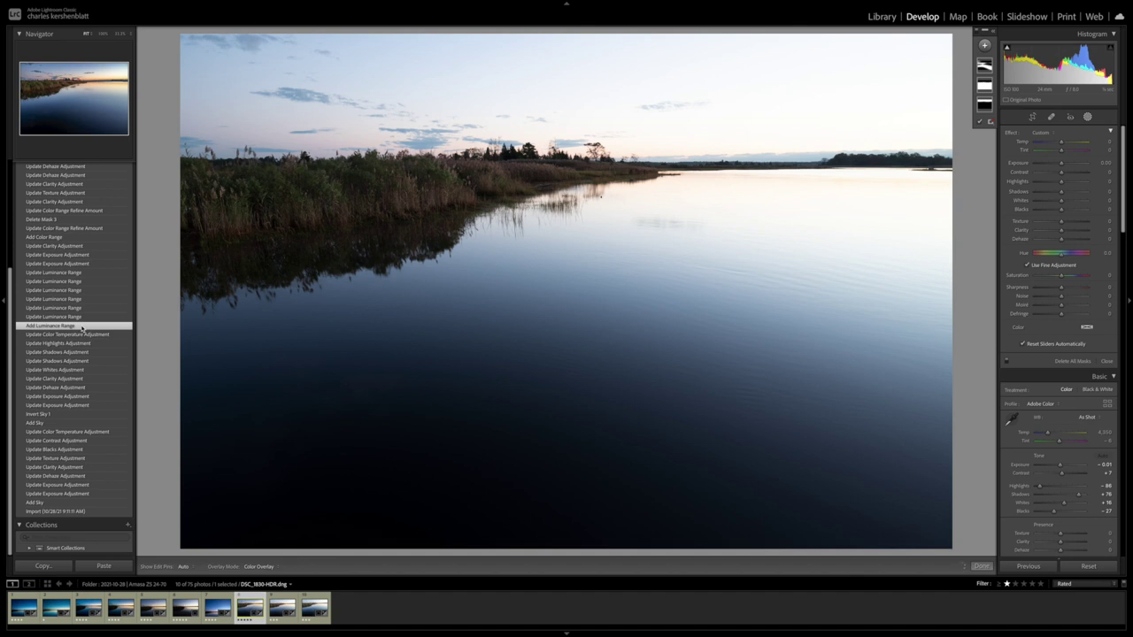
{"action": "left_click", "coordinate": [84, 273]}
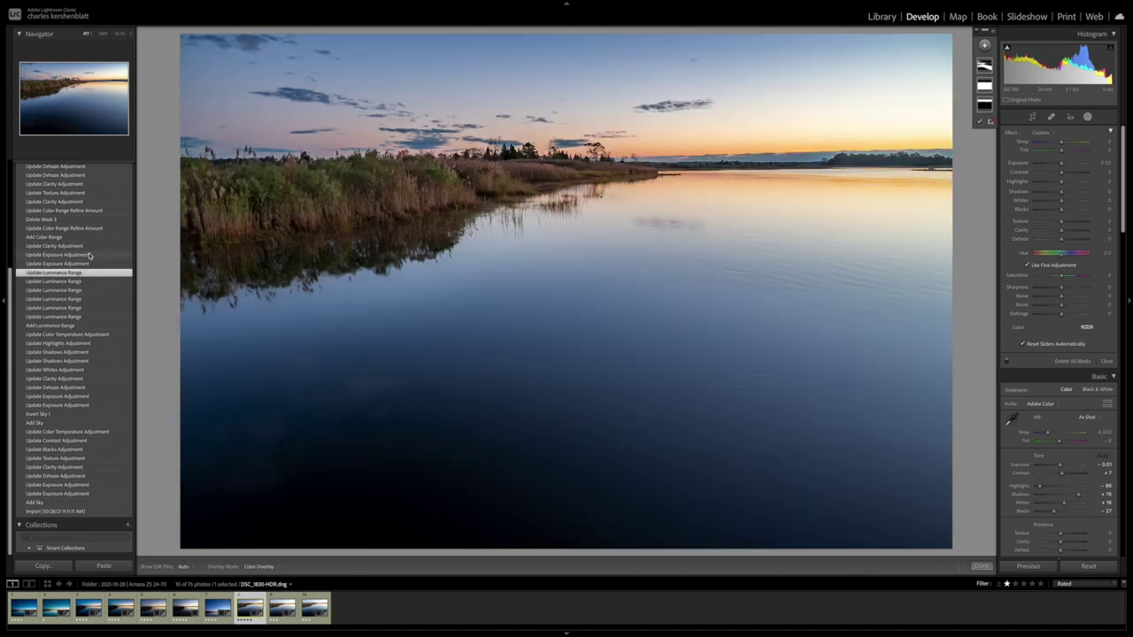
{"action": "scroll", "coordinate": [85, 252], "scroll_direction": "up", "scroll_amount": 1}
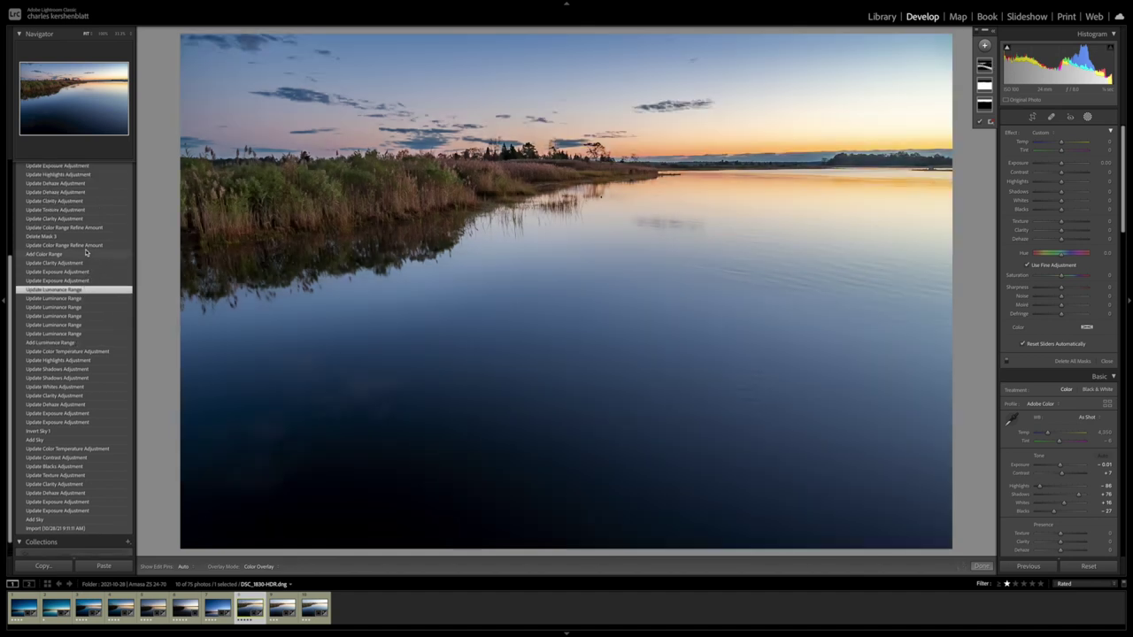
{"action": "left_click", "coordinate": [82, 275]}
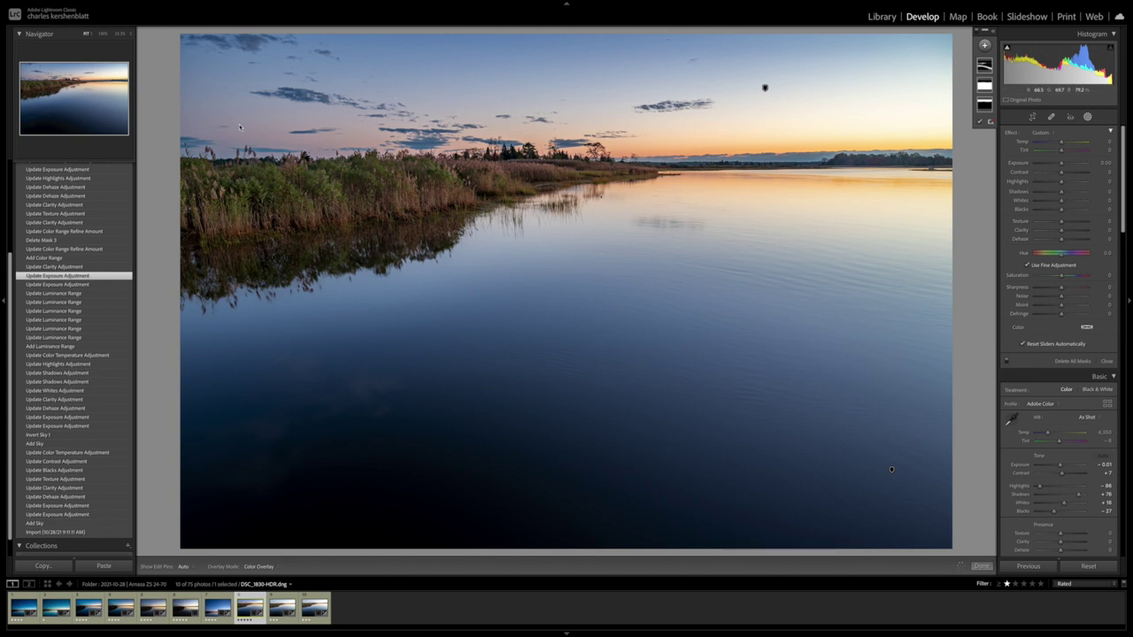
- Open the new-mask type list and scroll the History list upward
{"action": "left_click", "coordinate": [984, 45]}
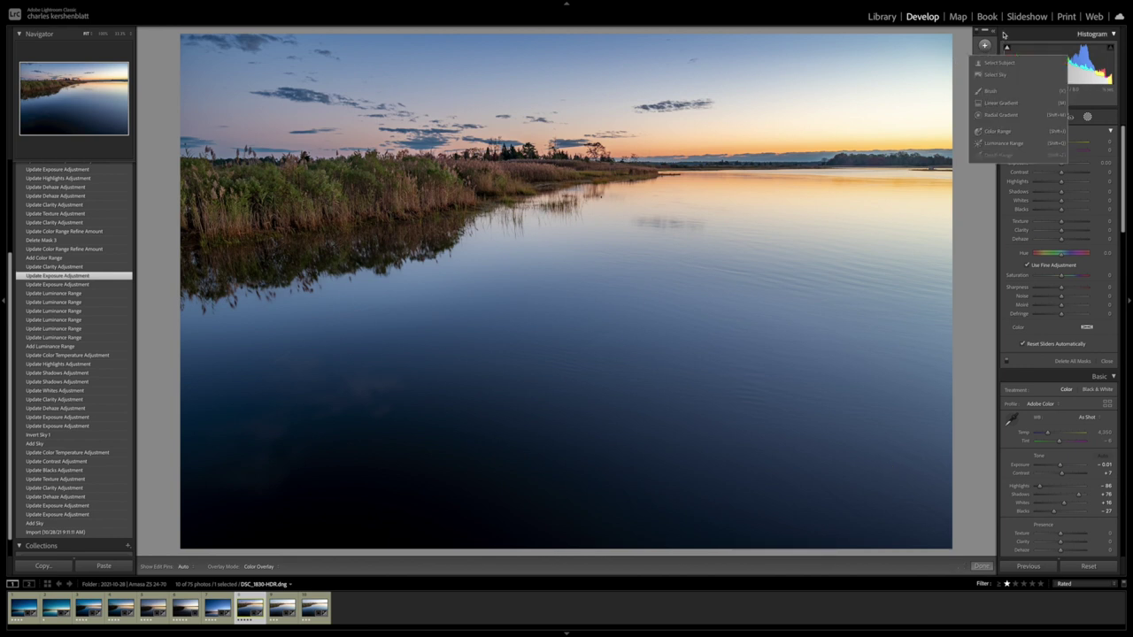
{"action": "scroll", "coordinate": [72, 244], "scroll_direction": "up", "scroll_amount": 3}
{"action": "scroll", "coordinate": [72, 245], "scroll_direction": "up", "scroll_amount": 5}
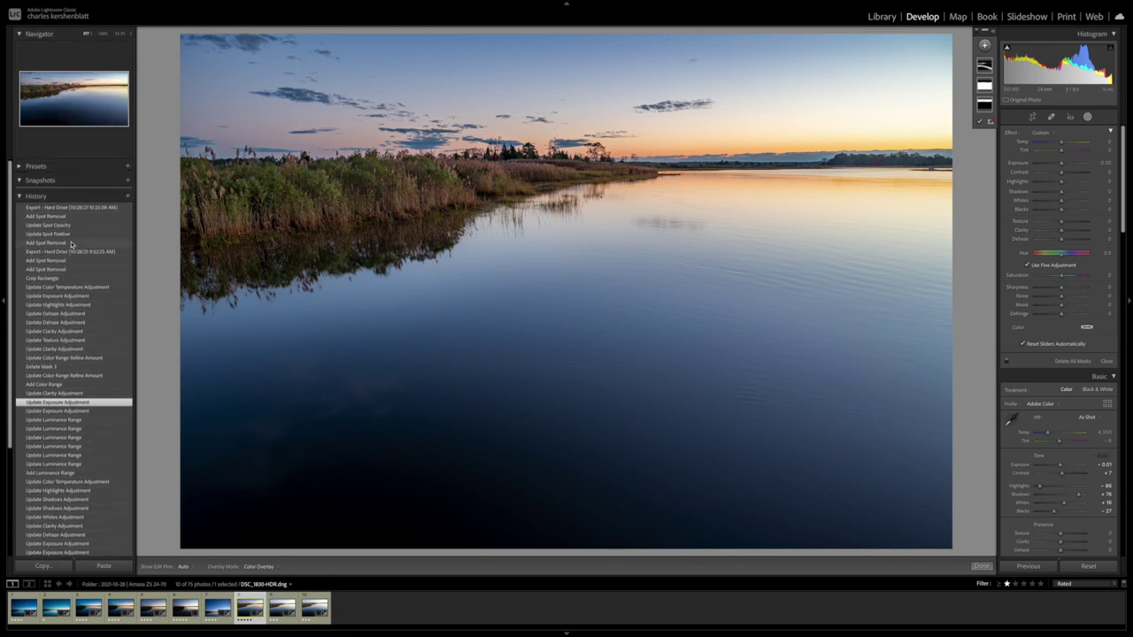
- Return to Update Color Temperature Adjustment, then select and expand the reeds' Color Range mask
{"action": "left_click", "coordinate": [80, 287]}
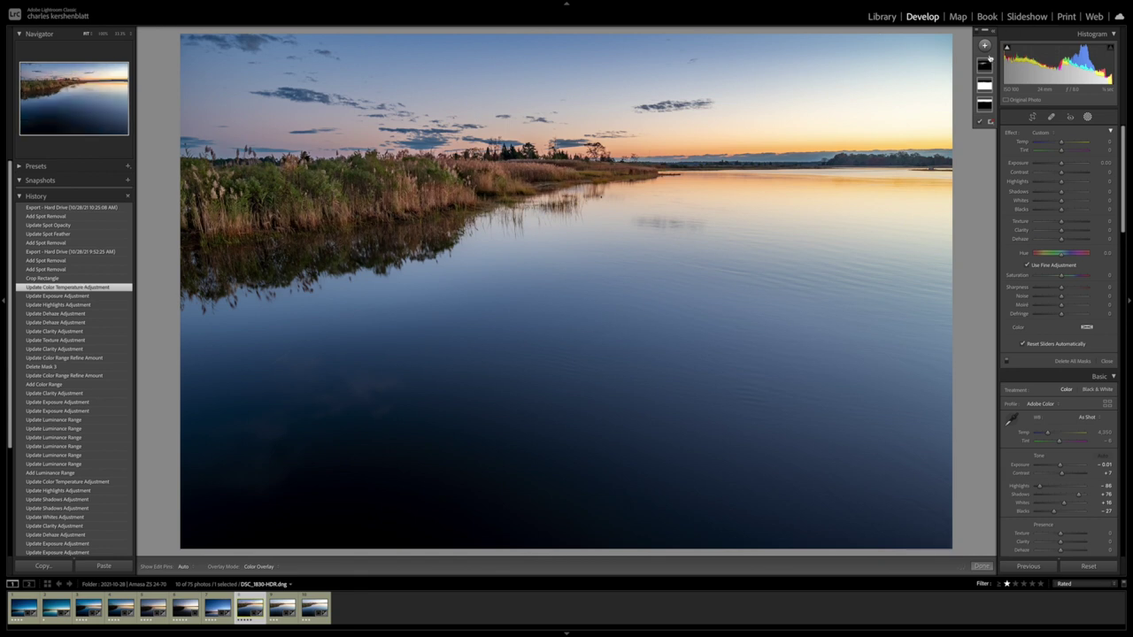
{"action": "left_click", "coordinate": [984, 65]}
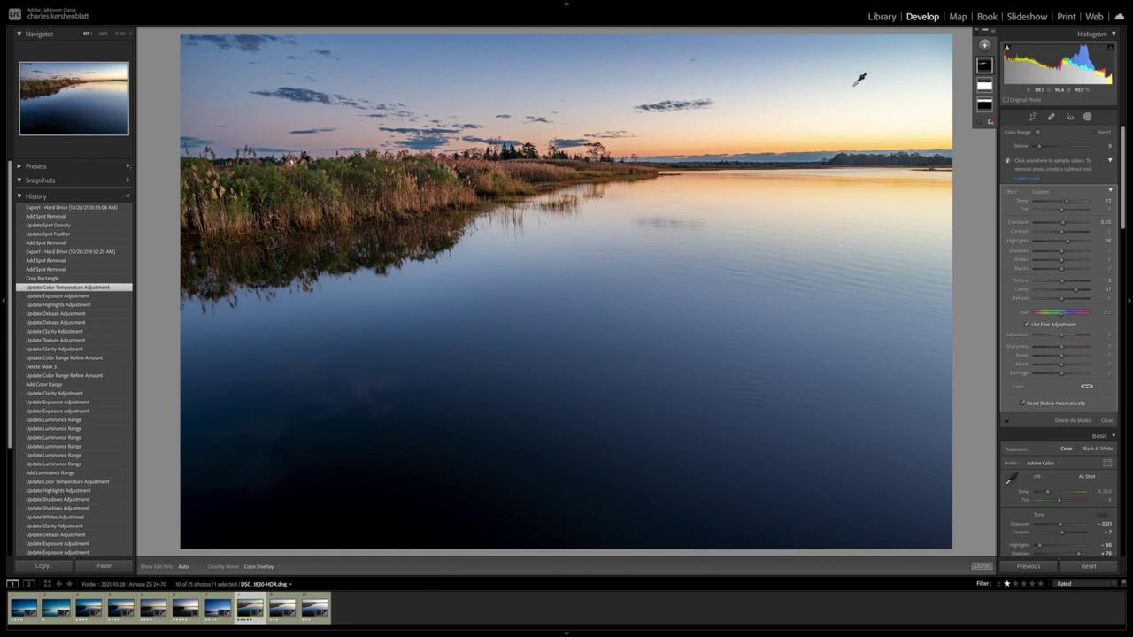
{"action": "mouse_move", "coordinate": [985, 68]}
{"action": "left_click", "coordinate": [983, 67]}
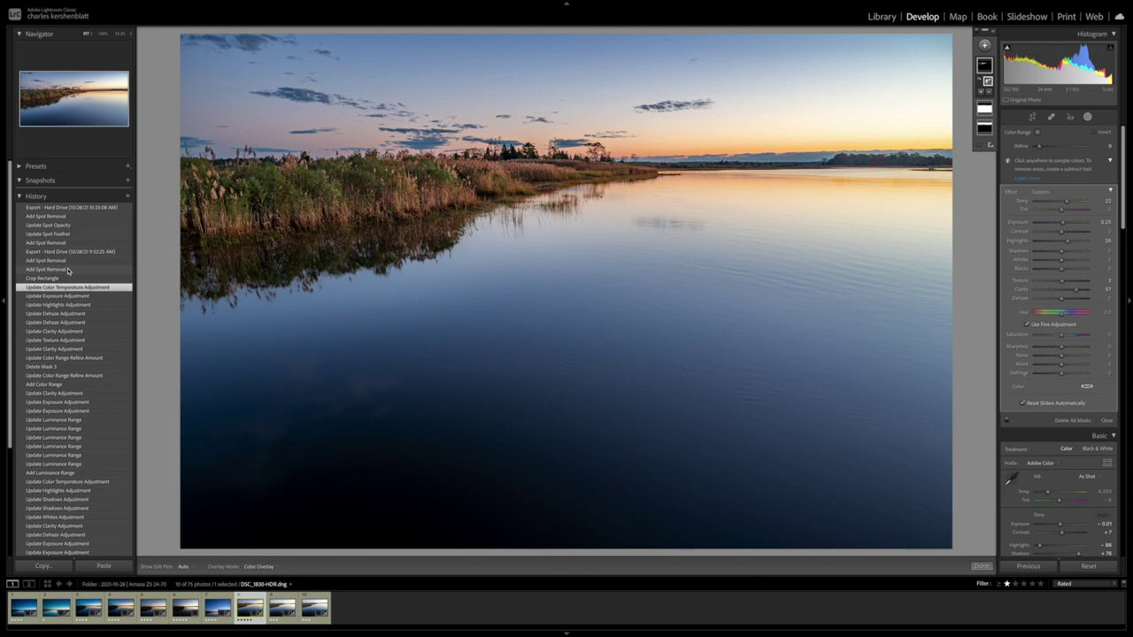
- Step from Color Range Refine Amount through Update Exposure Adjustment to Update Color Temperature Adjustment
{"action": "left_click", "coordinate": [63, 359]}
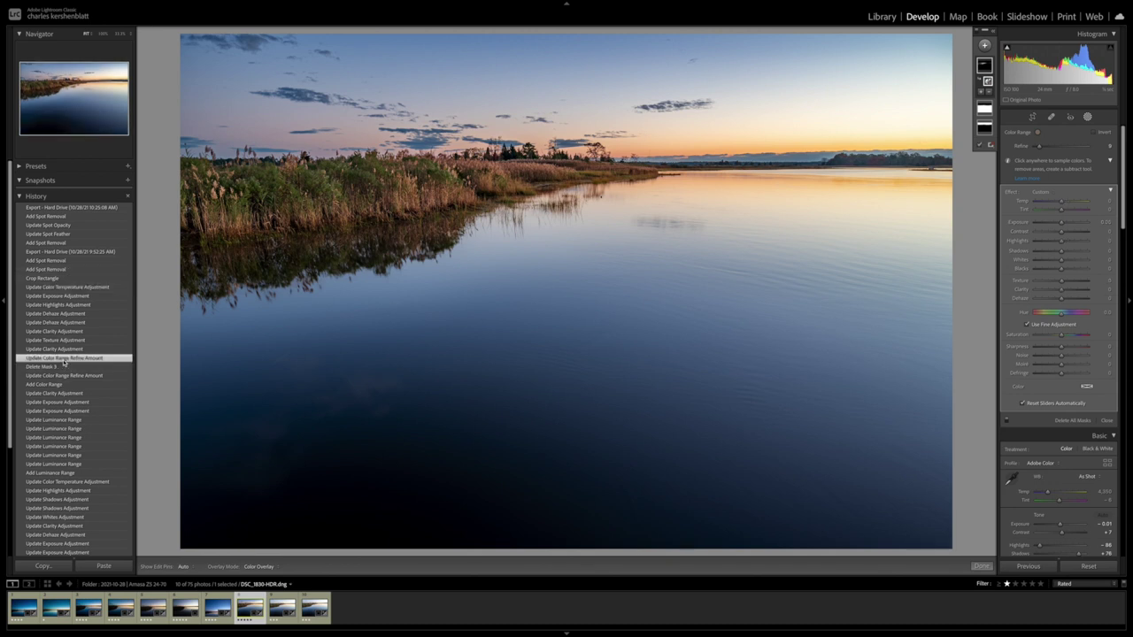
{"action": "mouse_move", "coordinate": [987, 80]}
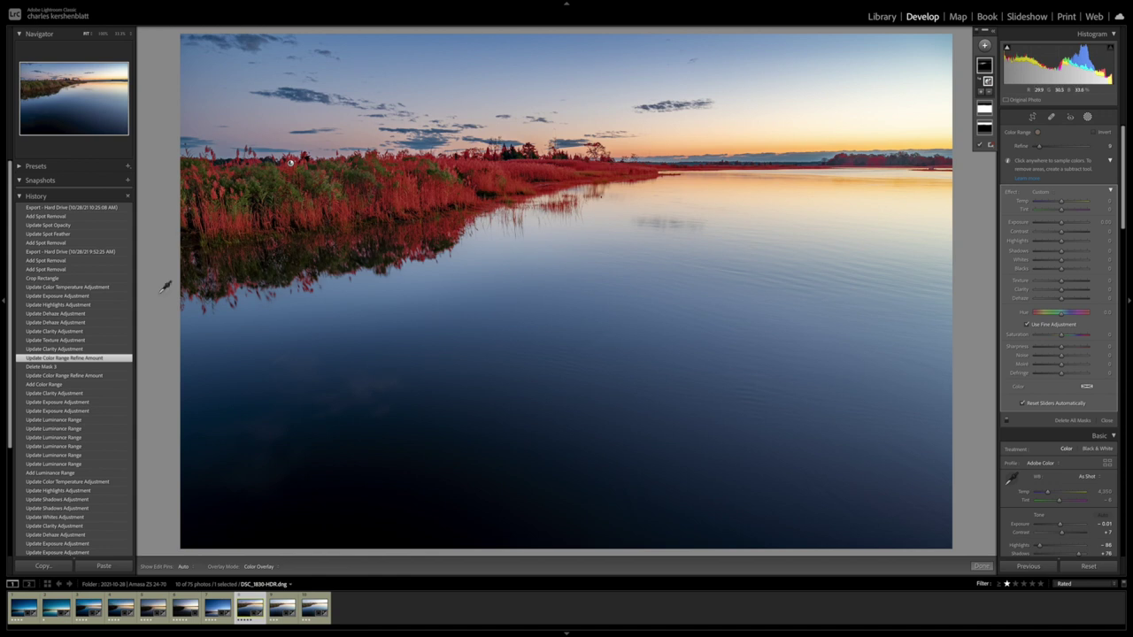
{"action": "left_click", "coordinate": [82, 297]}
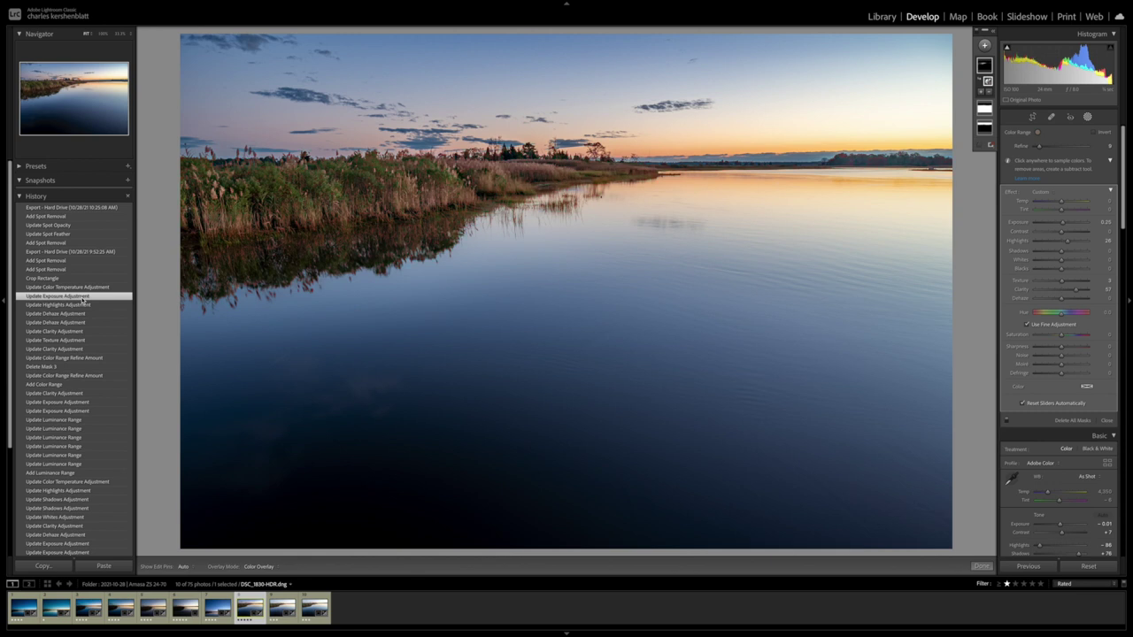
{"action": "left_click", "coordinate": [79, 290]}
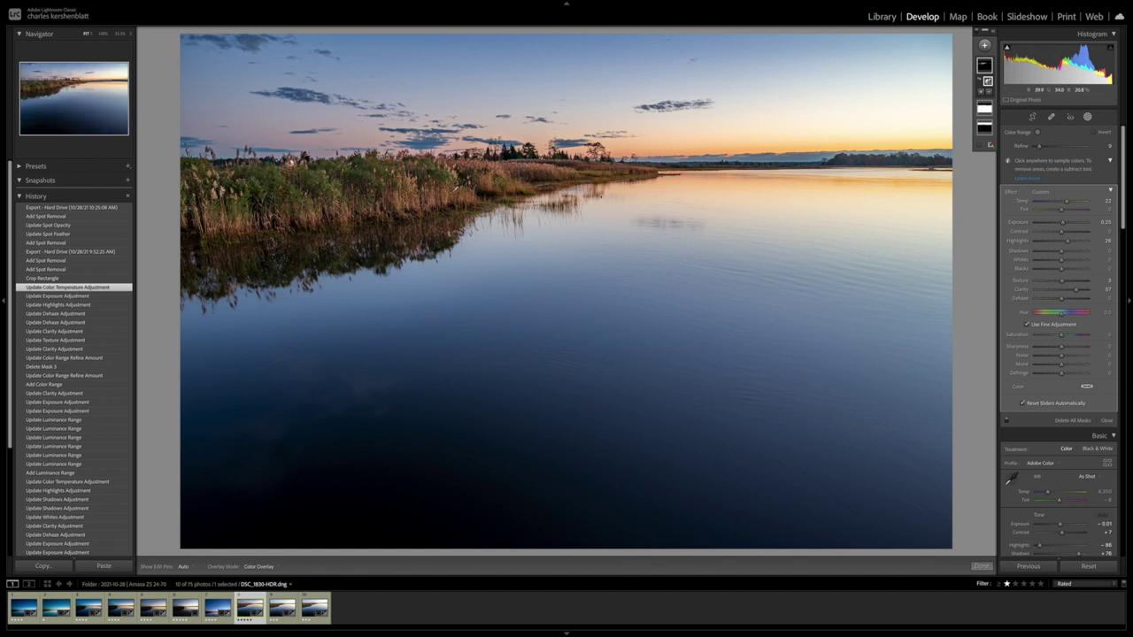
- Show the unedited Import state, then the wide Crop Rectangle state in History
{"action": "scroll", "coordinate": [82, 458], "scroll_direction": "down", "scroll_amount": 1}
{"action": "scroll", "coordinate": [81, 457], "scroll_direction": "down", "scroll_amount": 3}
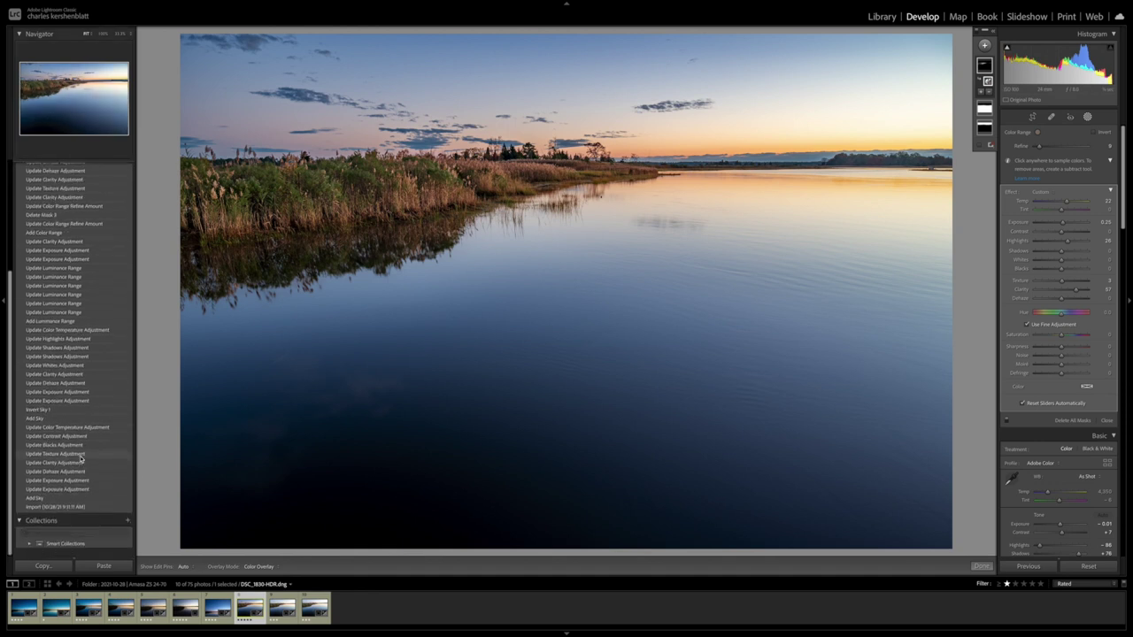
{"action": "left_click", "coordinate": [78, 513]}
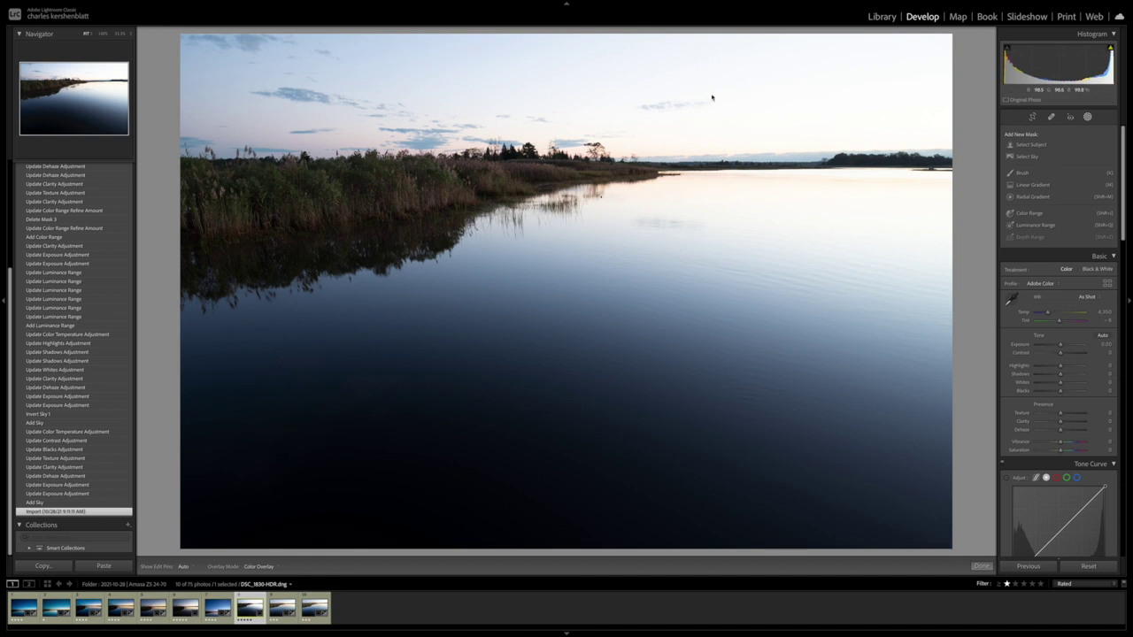
{"action": "scroll", "coordinate": [78, 237], "scroll_direction": "up", "scroll_amount": 5}
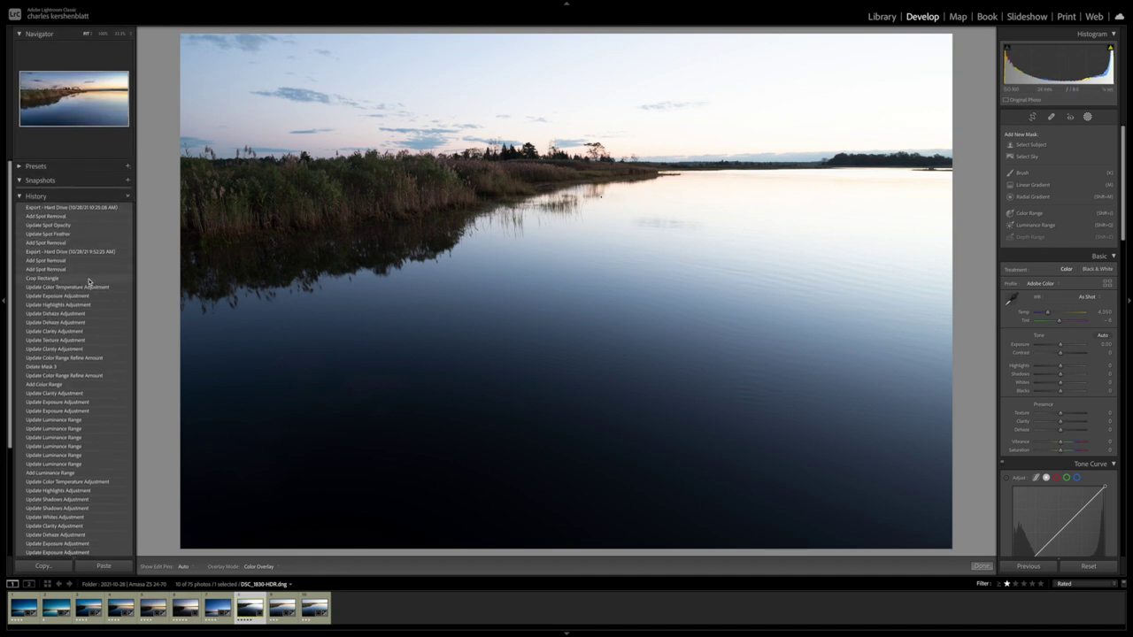
{"action": "left_click", "coordinate": [89, 279]}
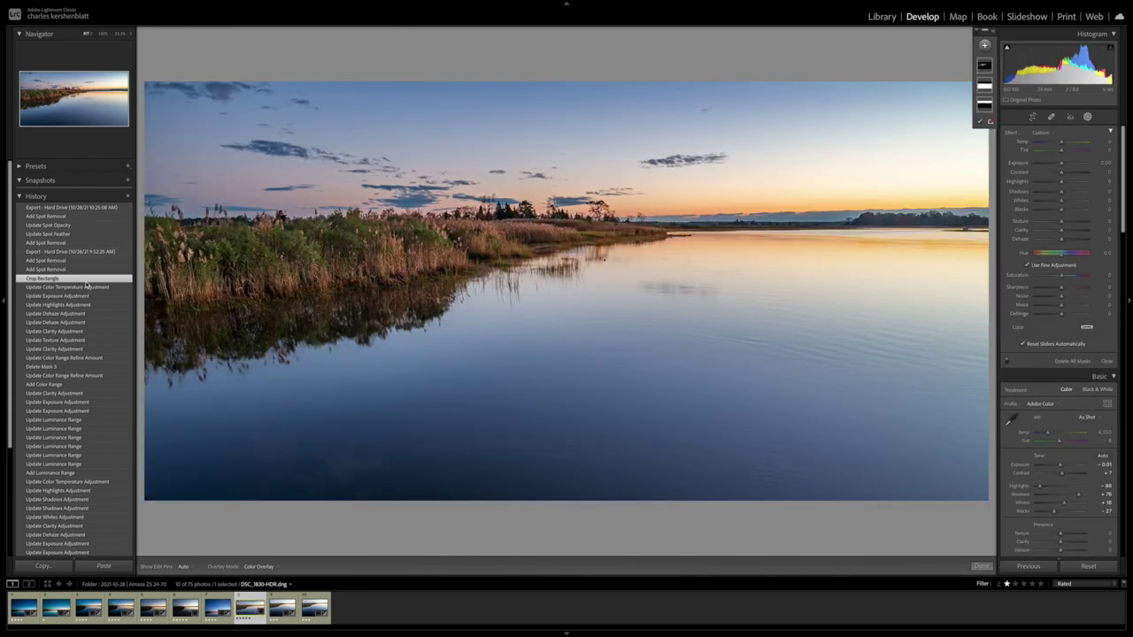
- Switch over to the Safari desktop space with Ctrl+Right
{"action": "mouse_move", "coordinate": [922, 3]}
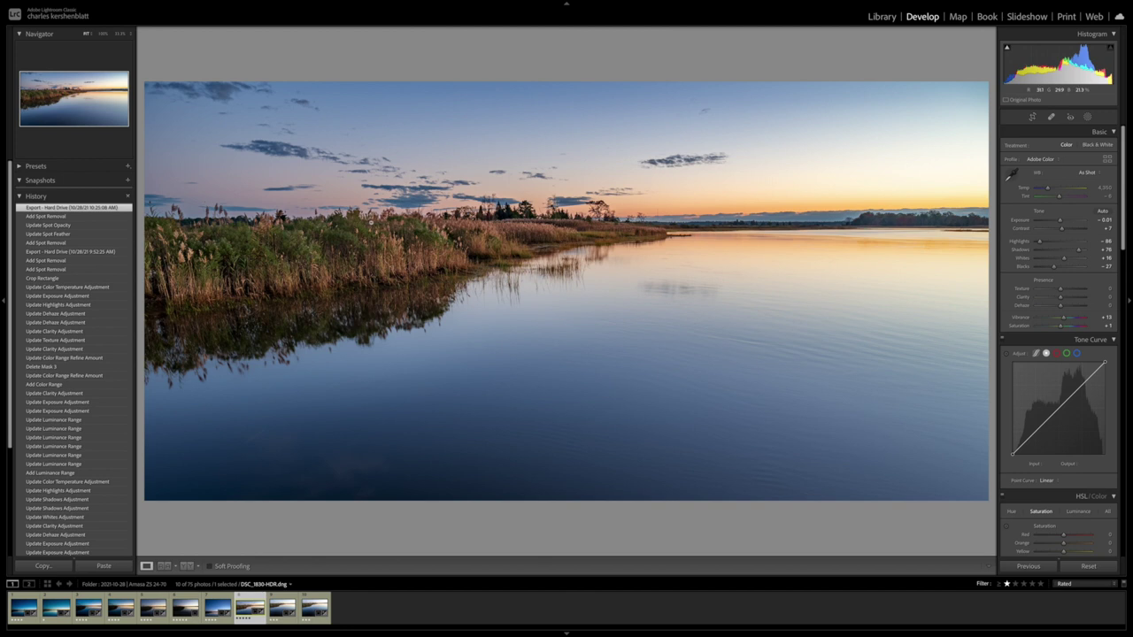
{"action": "key", "text": "ctrl+Right"}
- Open DSC_1791 full-size from the grid, then flip to the Facebook sunset post in Safari
{"action": "key", "text": "g"}
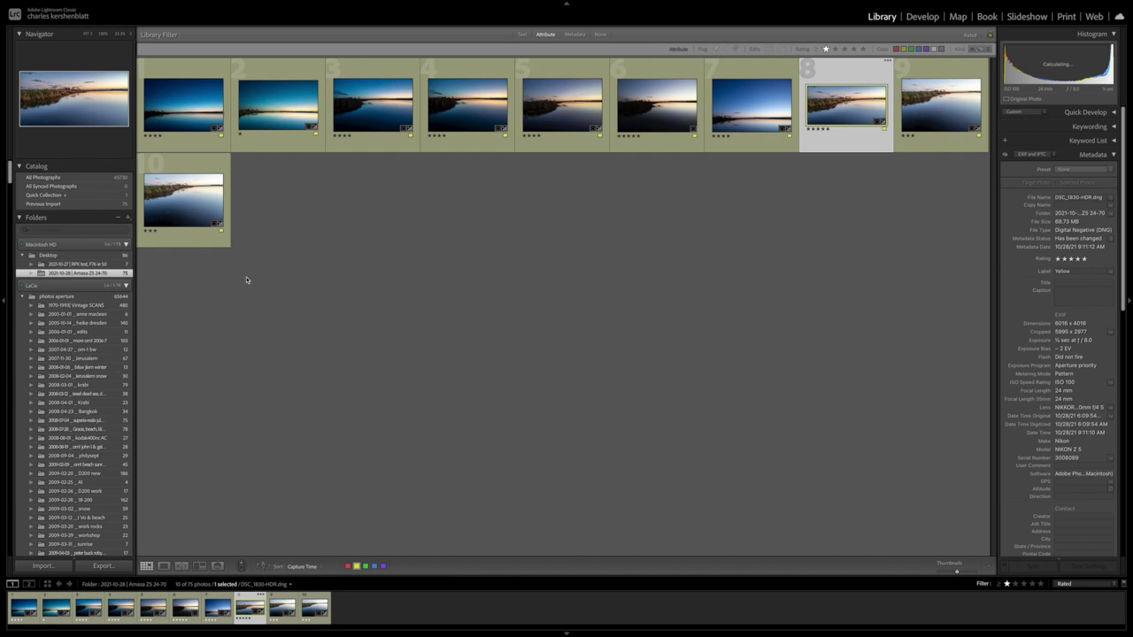
{"action": "double_click", "coordinate": [269, 103]}
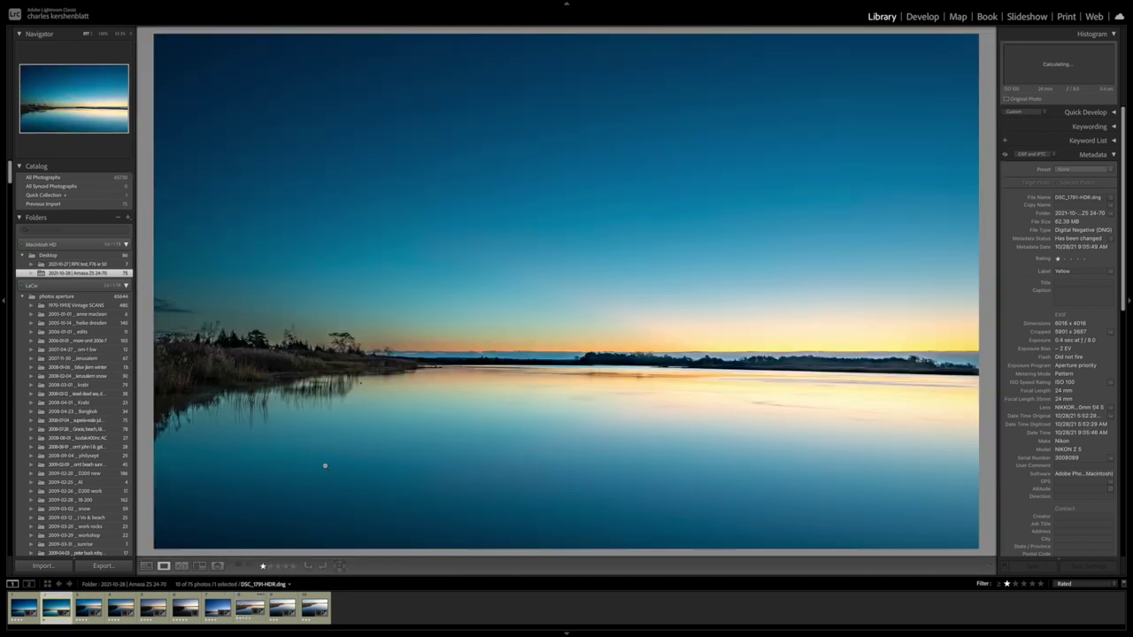
{"action": "key", "text": "ctrl+Right"}
{"action": "key", "text": "ctrl+Left"}
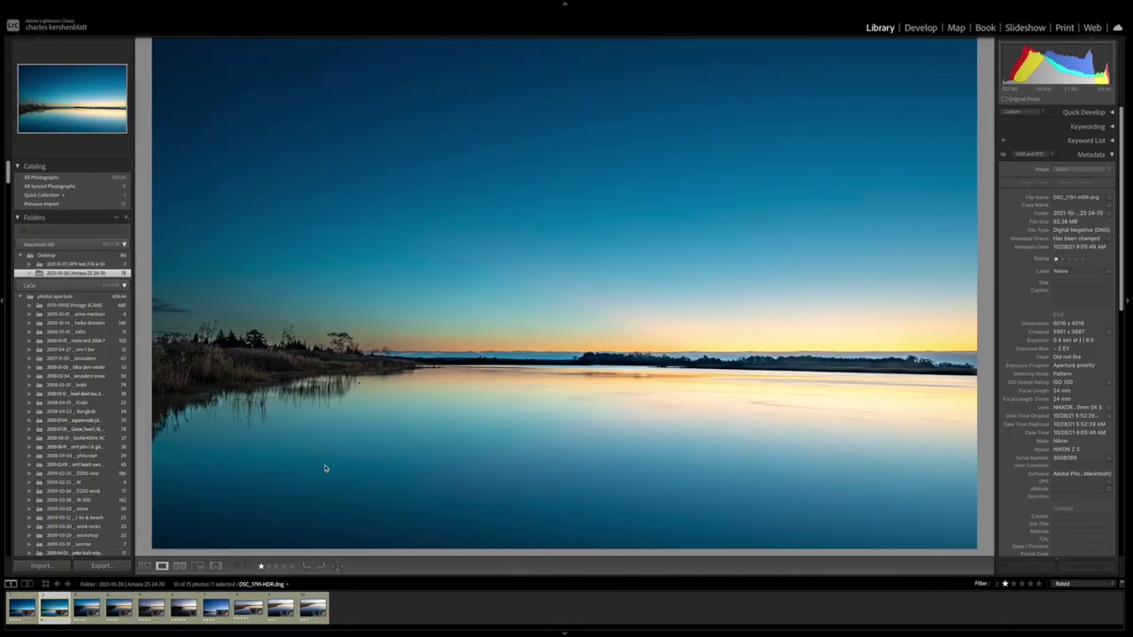
{"action": "key", "text": "ctrl+Right"}
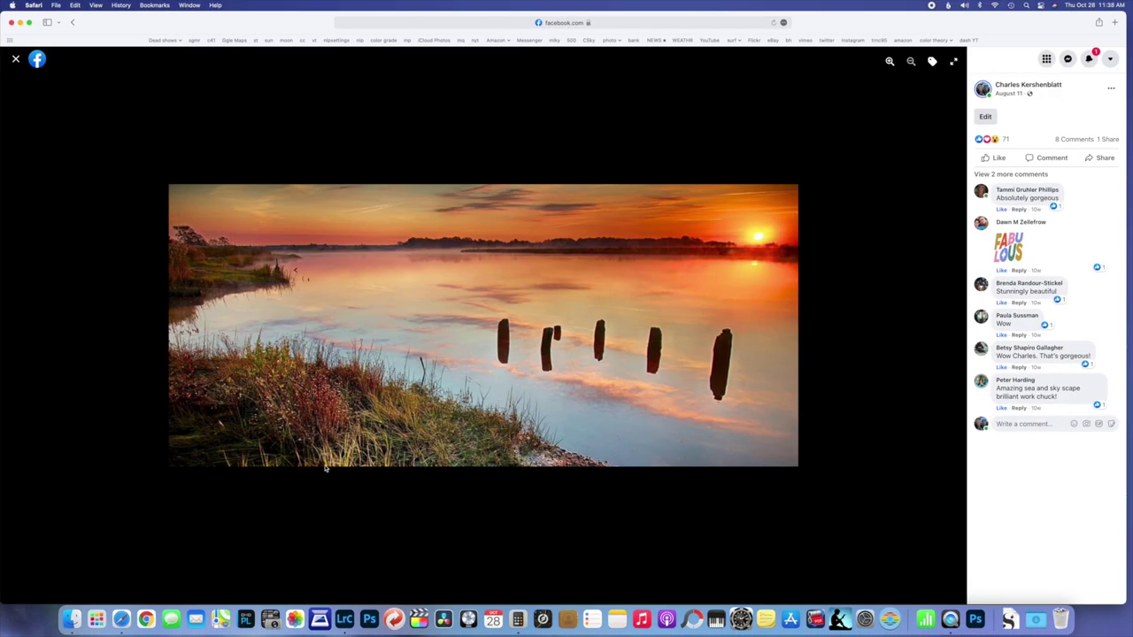
{"action": "key", "text": "ctrl+Left"}
{"action": "key", "text": "ctrl+Right"}
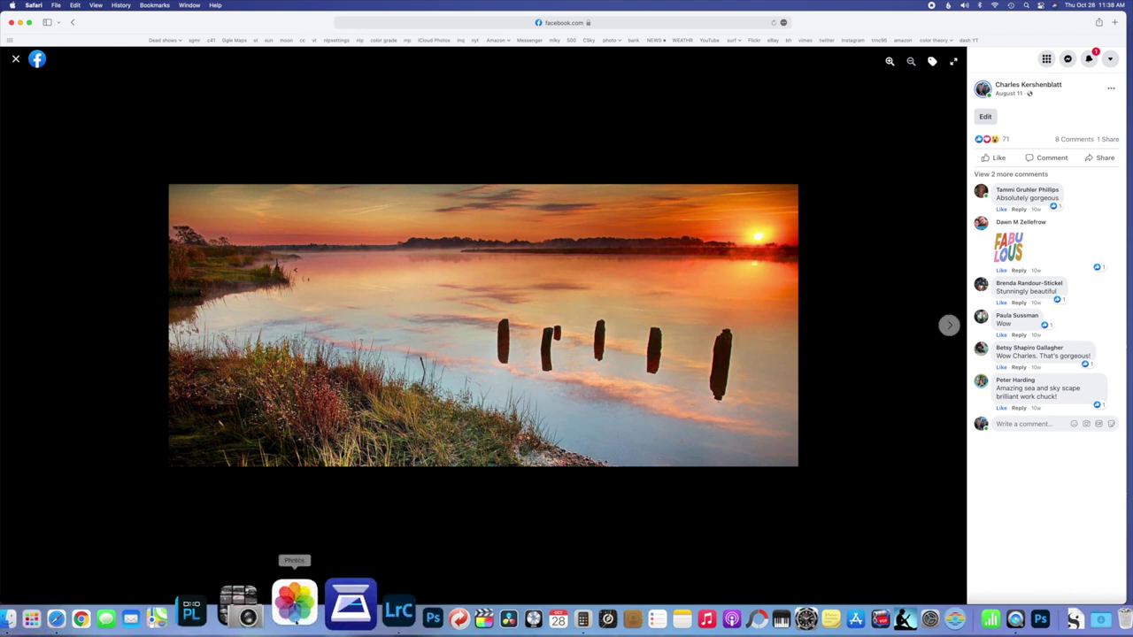
- Look over the Amasa Landing Rd marsh area near Great Bay in Apple Maps
{"action": "left_click", "coordinate": [225, 613]}
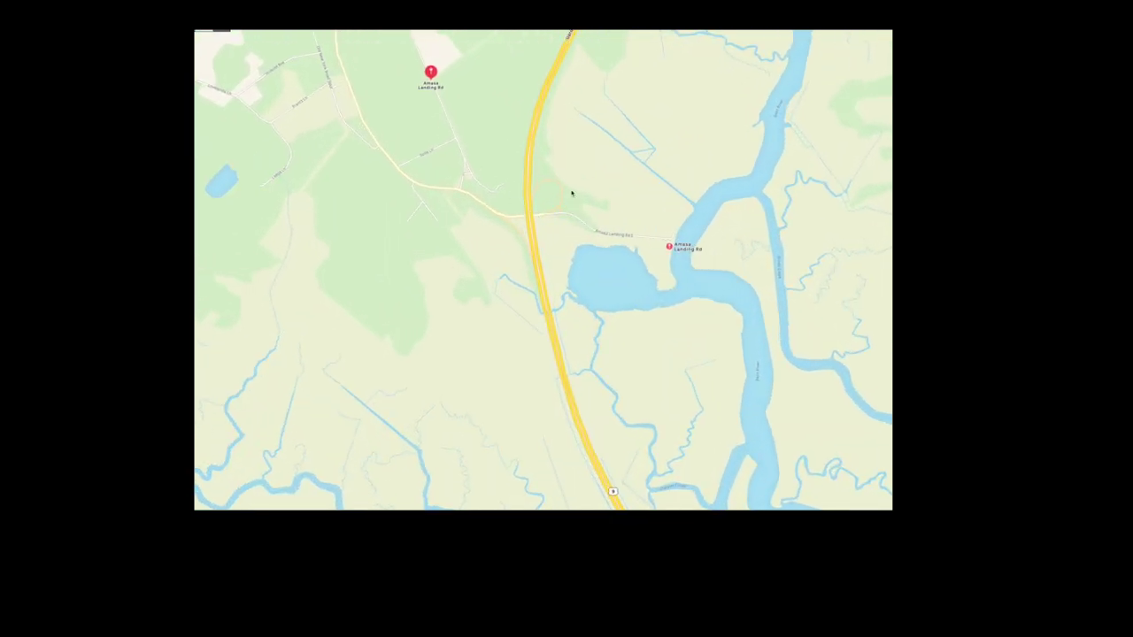
{"action": "scroll", "coordinate": [647, 245], "scroll_direction": "up", "scroll_amount": 5}
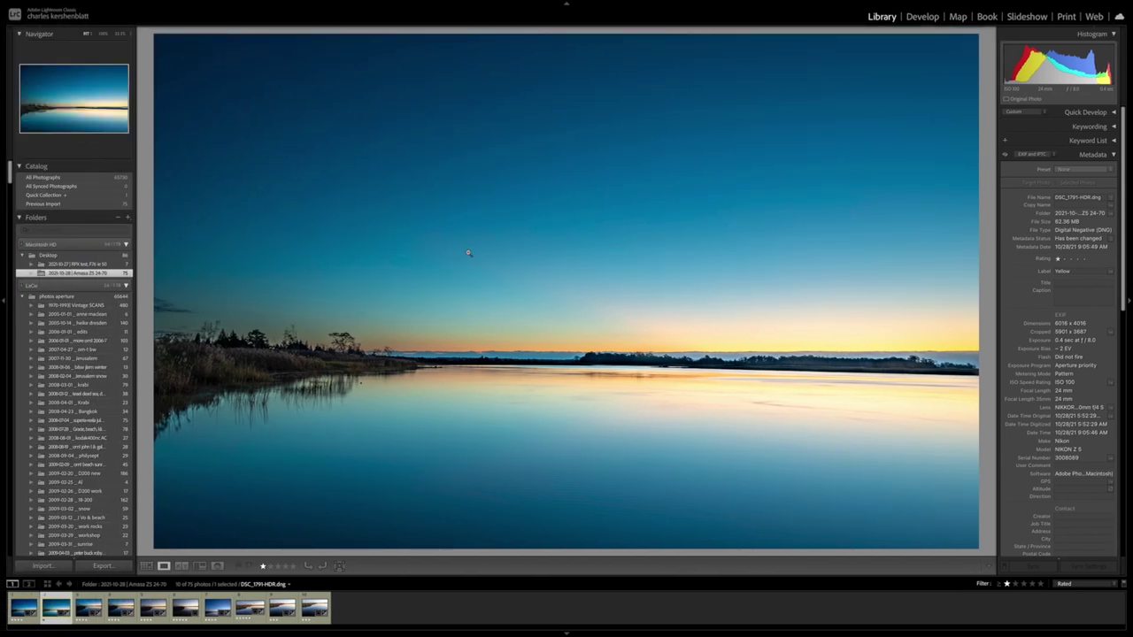
- Step back to the HDR lake photo, show the ten Amasa photos as a grid, and scroll Folders toward 2013
{"action": "key", "text": "Left"}
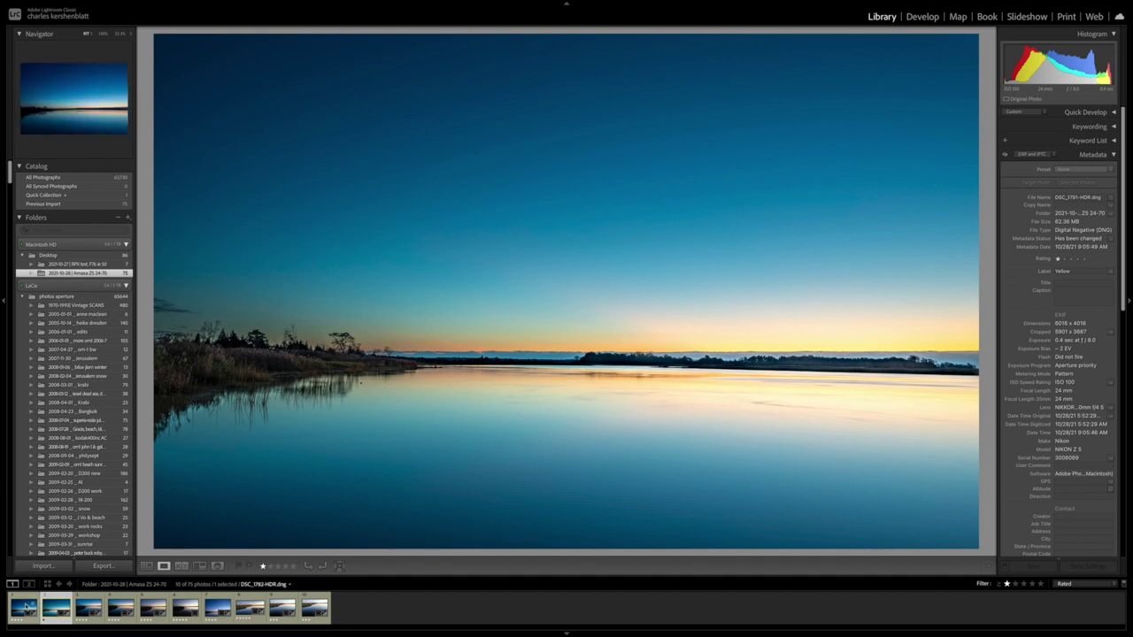
{"action": "key", "text": "g"}
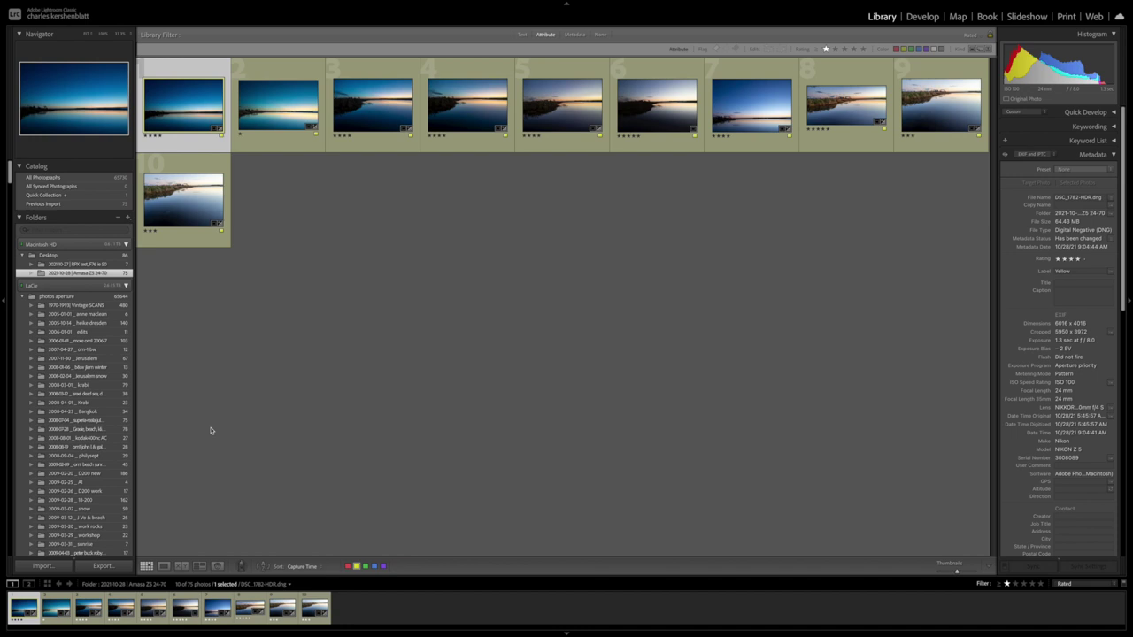
{"action": "scroll", "coordinate": [70, 452], "scroll_direction": "down", "scroll_amount": 15}
{"action": "scroll", "coordinate": [71, 456], "scroll_direction": "down", "scroll_amount": 15}
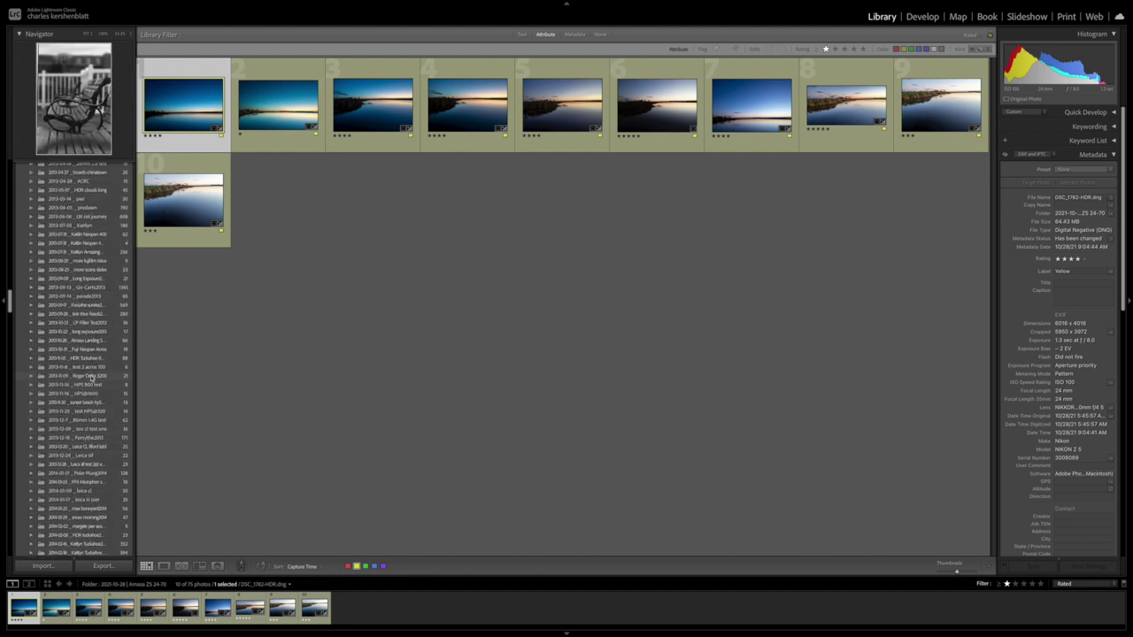
- Open the 2013-10-28 Amasa Landing Sunrise2013 folder and view its first sunrise frames full size
{"action": "left_click", "coordinate": [75, 340]}
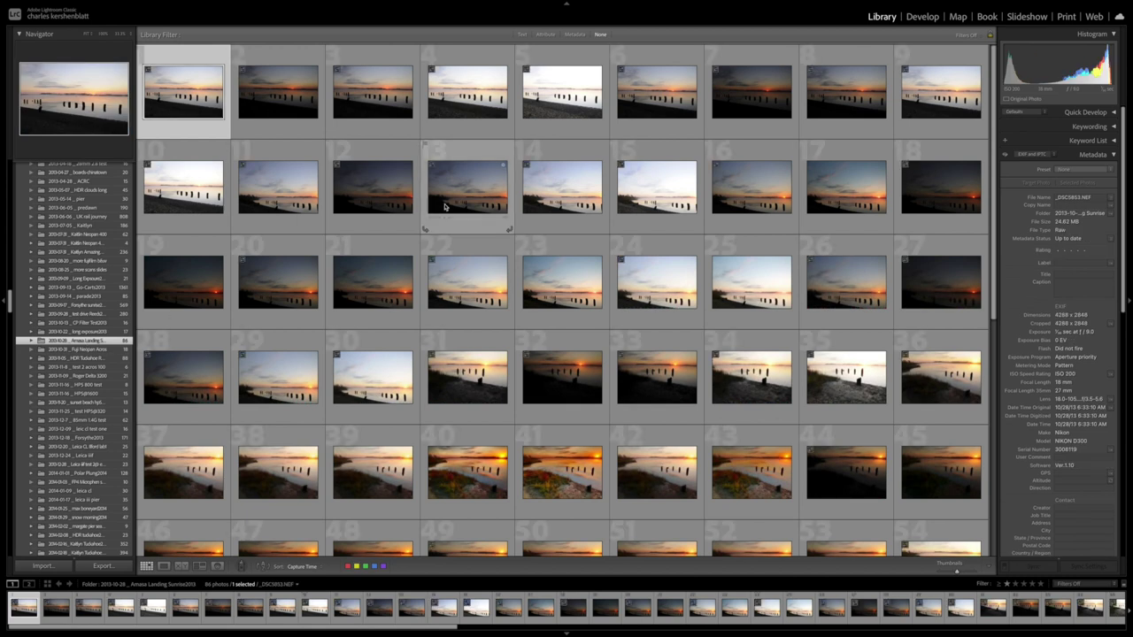
{"action": "double_click", "coordinate": [293, 100]}
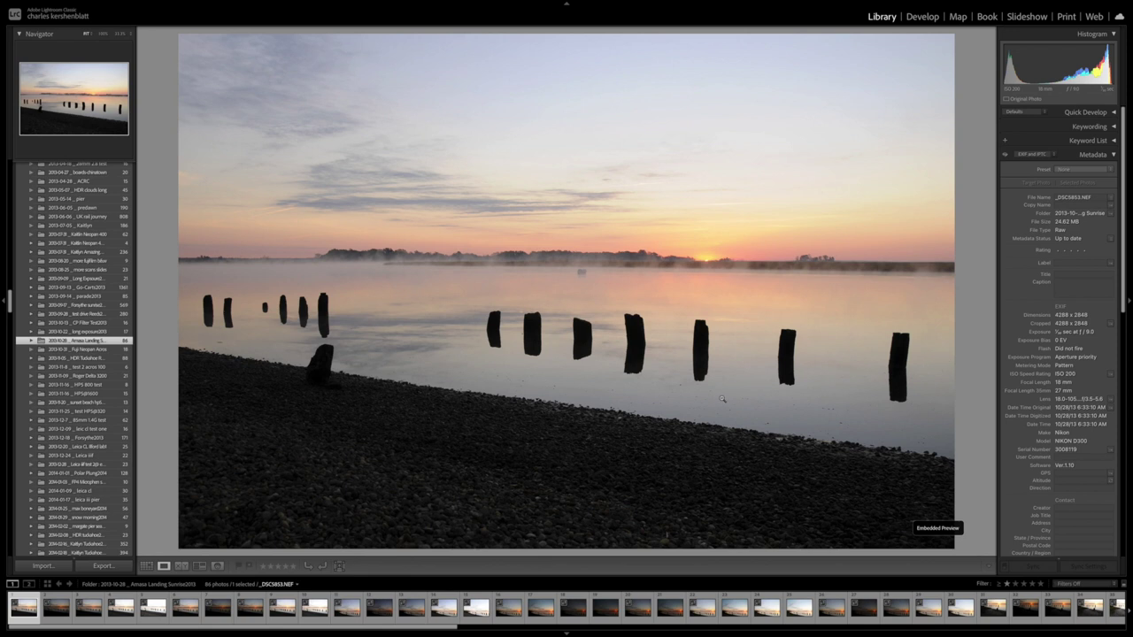
{"action": "key", "text": "Right"}
{"action": "key", "text": "Right"}
{"action": "key", "text": "Right"}
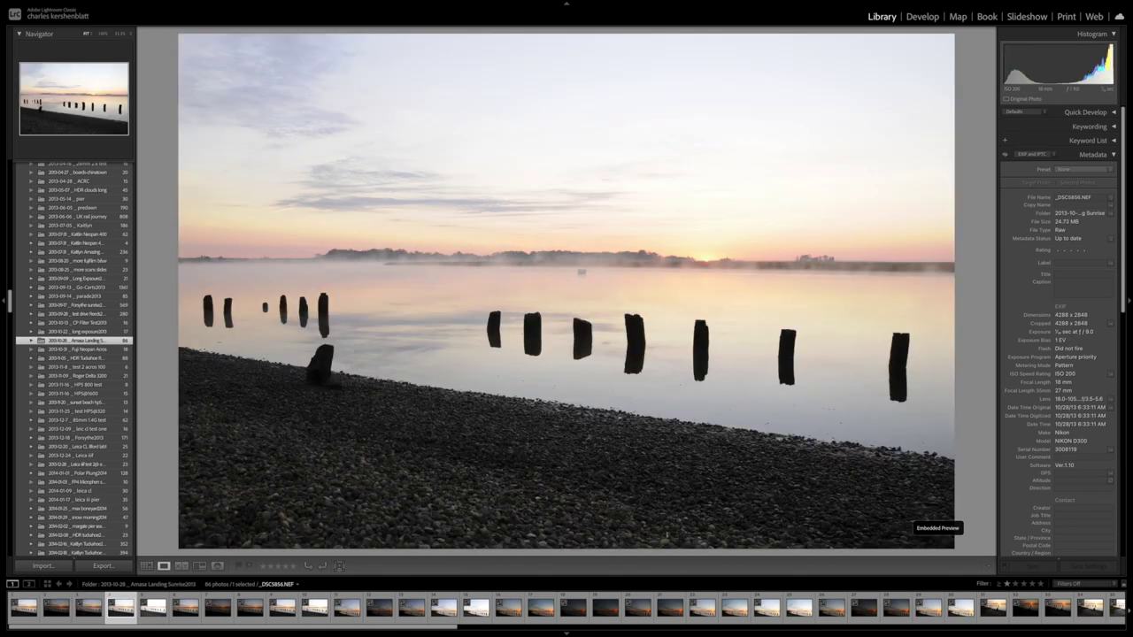
{"action": "key", "text": "Right"}
{"action": "key", "text": "Right"}
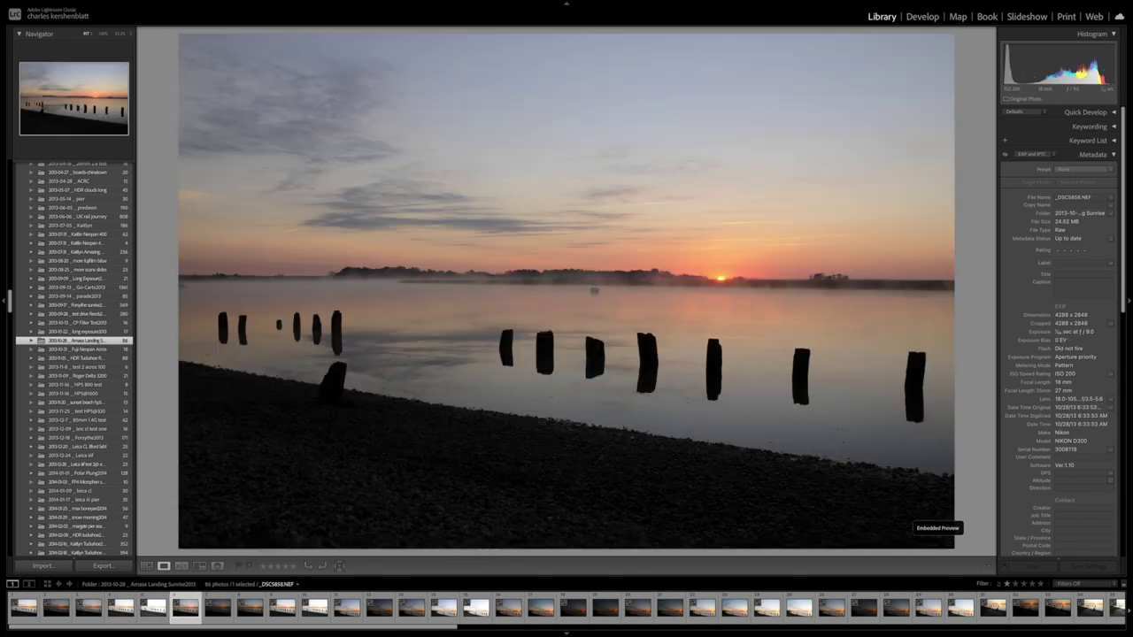
{"action": "key", "text": "Right"}
{"action": "key", "text": "Right"}
{"action": "key", "text": "Right"}
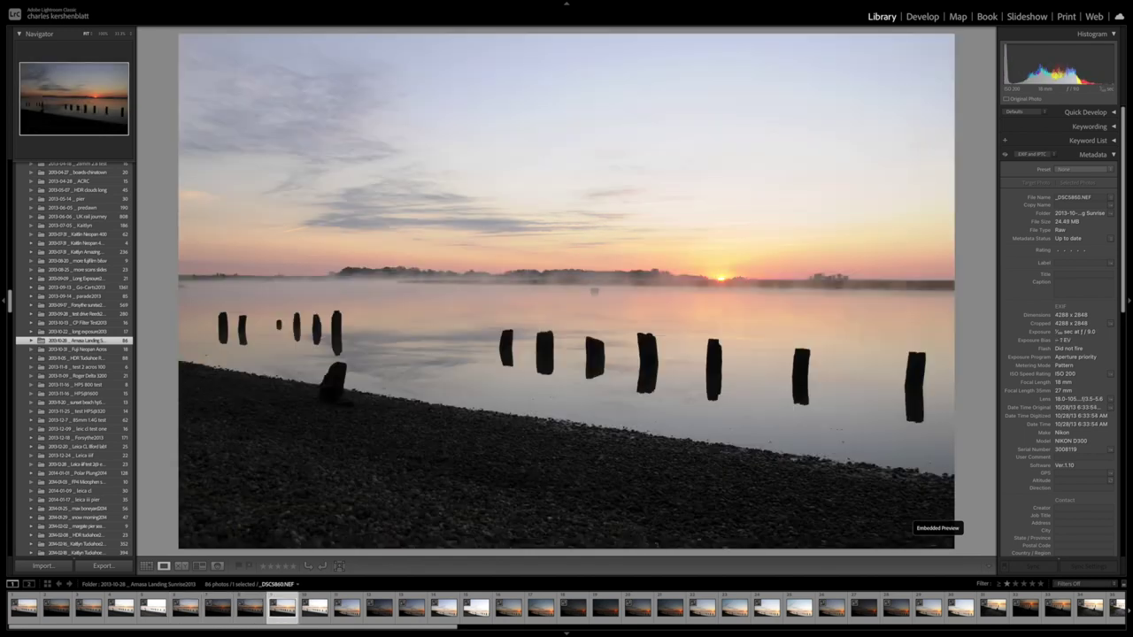
- Page forward through later sunrise frames, comparing paler and darker exposures
{"action": "key", "text": "Right"}
{"action": "key", "text": "Right"}
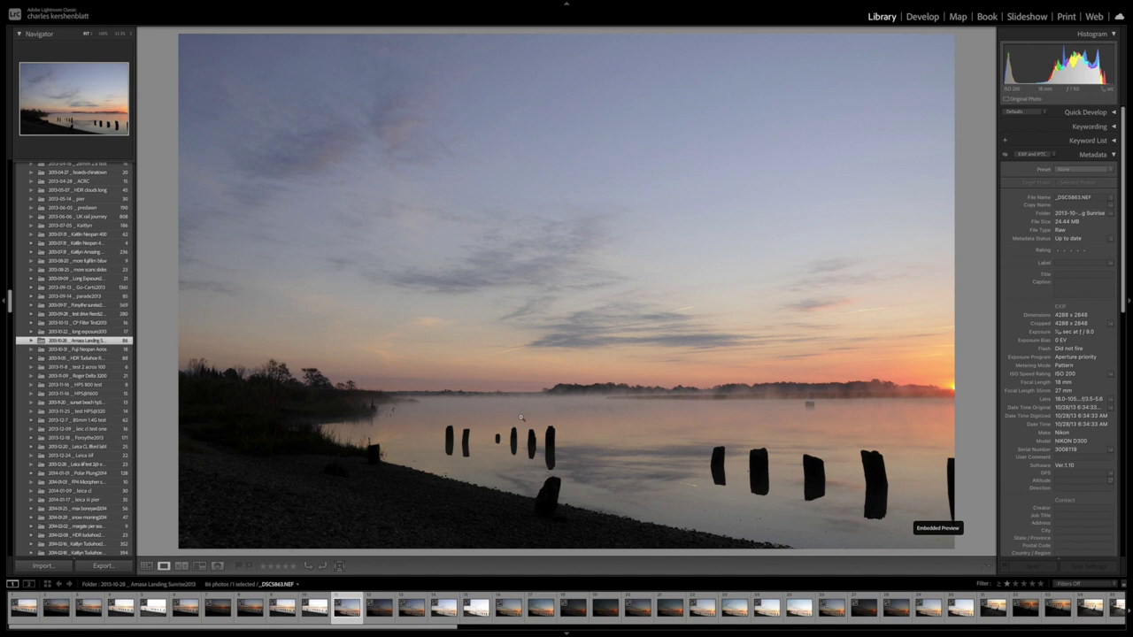
{"action": "key", "text": "Left"}
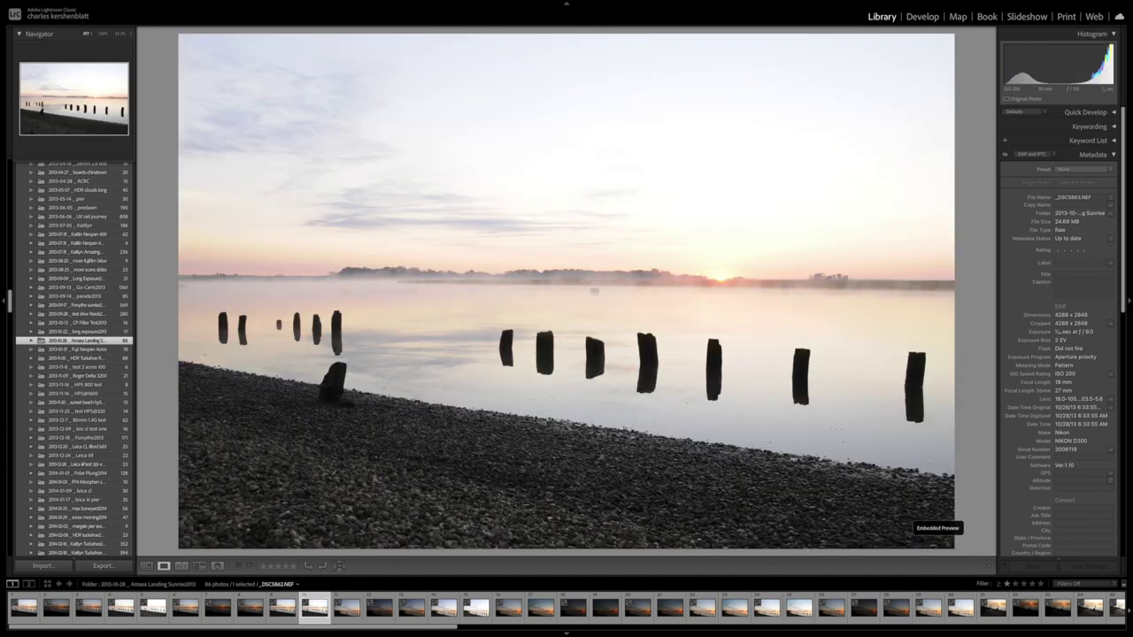
{"action": "key", "text": "Right"}
{"action": "key", "text": "Right"}
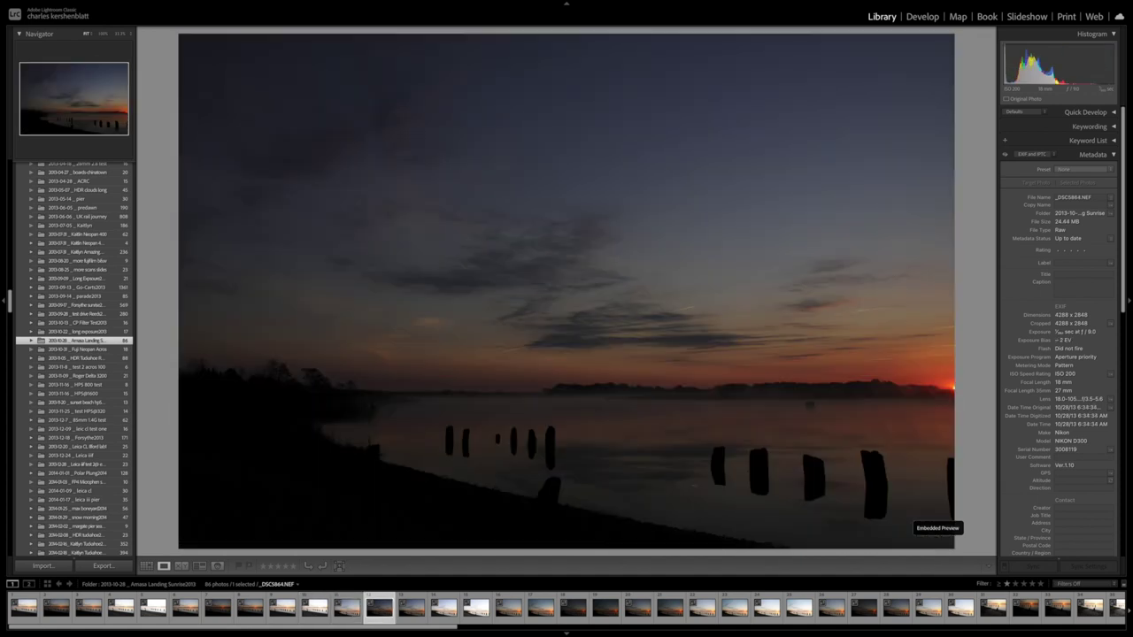
{"action": "key", "text": "Right"}
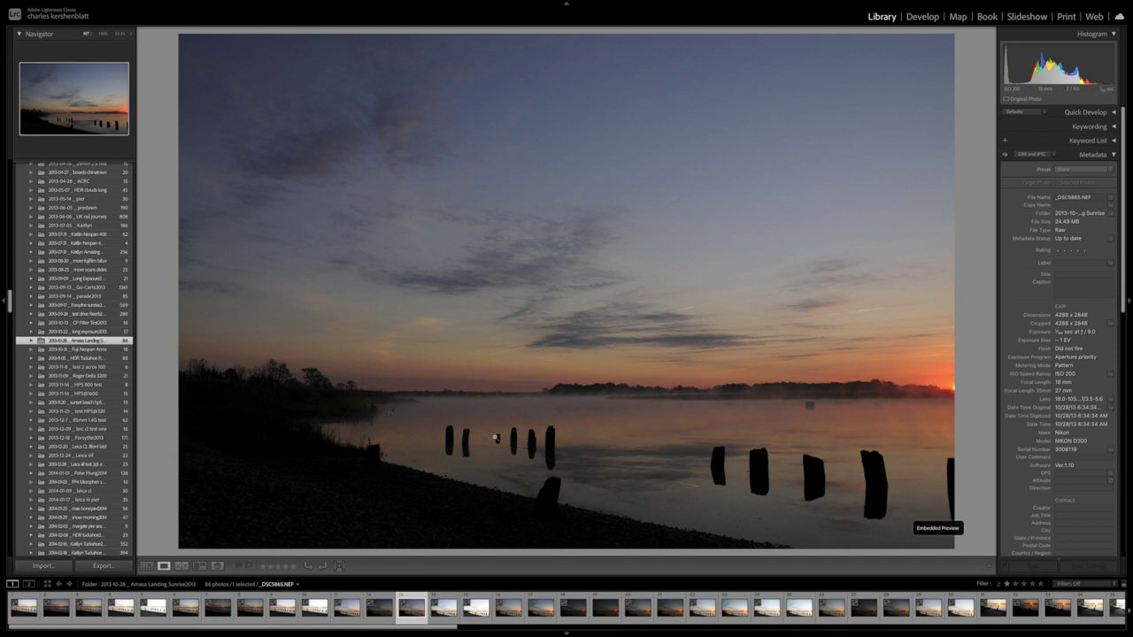
{"action": "key", "text": "Right"}
{"action": "key", "text": "Right"}
{"action": "key", "text": "Right"}
{"action": "key", "text": "Right"}
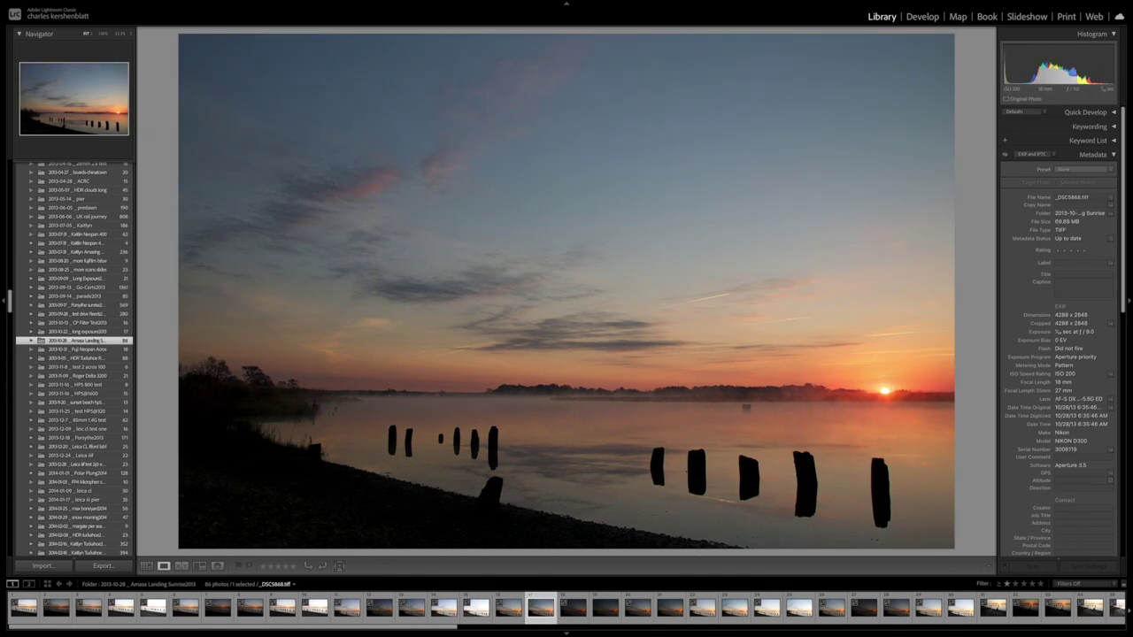
{"action": "key", "text": "Right"}
{"action": "key", "text": "Right"}
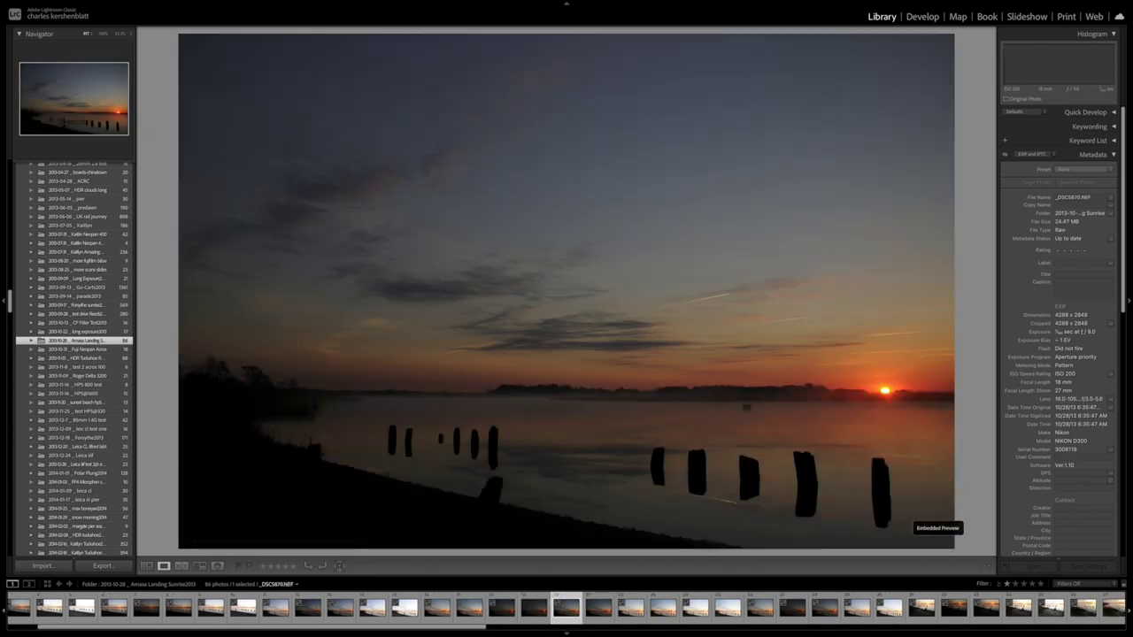
- Open the five-star edited shot _DSC5899-Edit (thumbnail 76) full size from the grid
{"action": "key", "text": "g"}
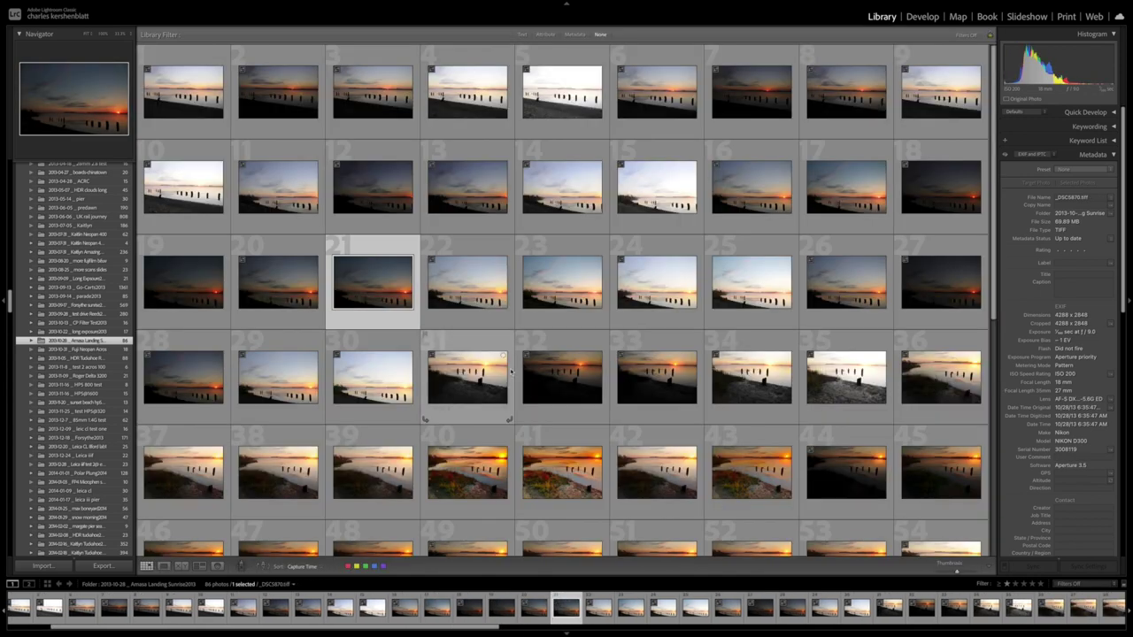
{"action": "scroll", "coordinate": [560, 368], "scroll_direction": "down", "scroll_amount": 3}
{"action": "scroll", "coordinate": [560, 369], "scroll_direction": "down", "scroll_amount": 5}
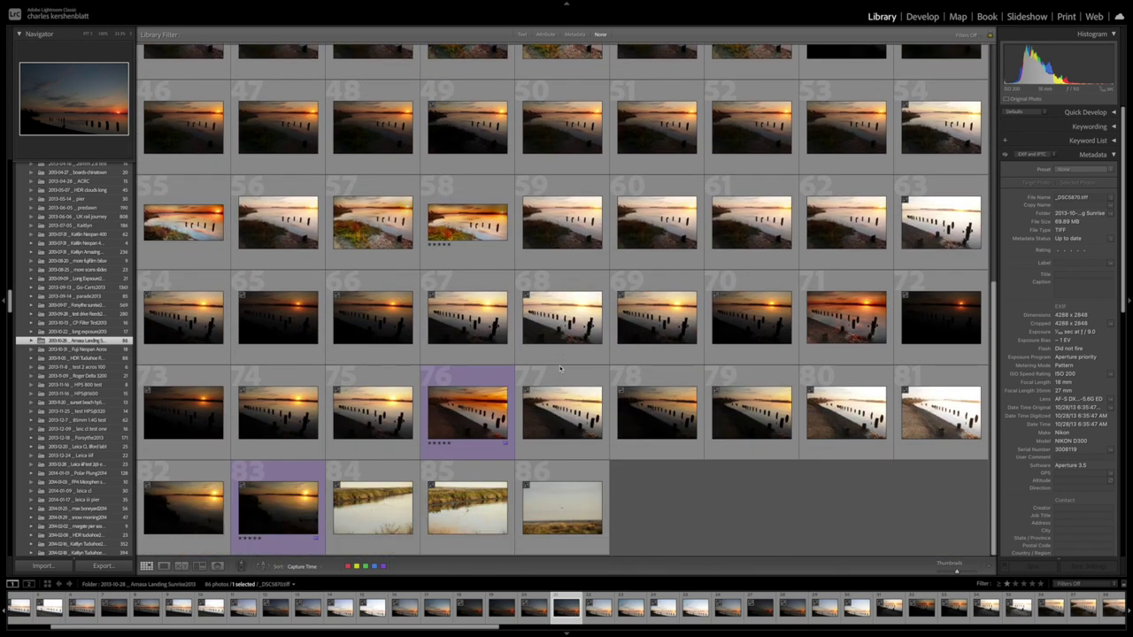
{"action": "double_click", "coordinate": [469, 389]}
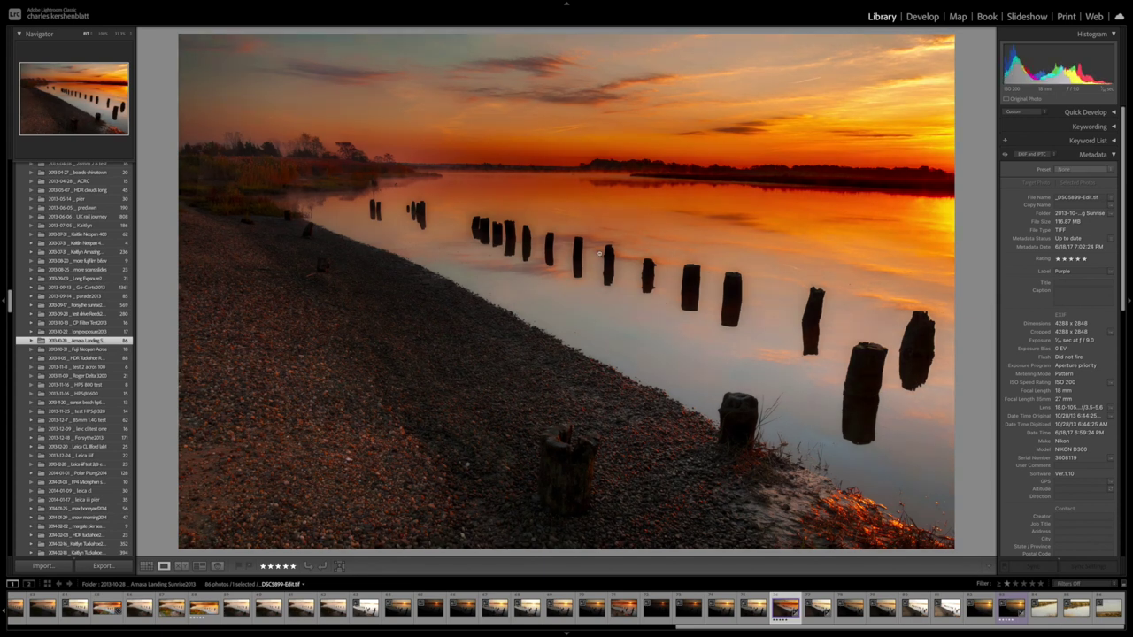
- Compare it with the neighbouring raw bracketed frames, ending on _DSC5903.NEF
{"action": "key", "text": "Left"}
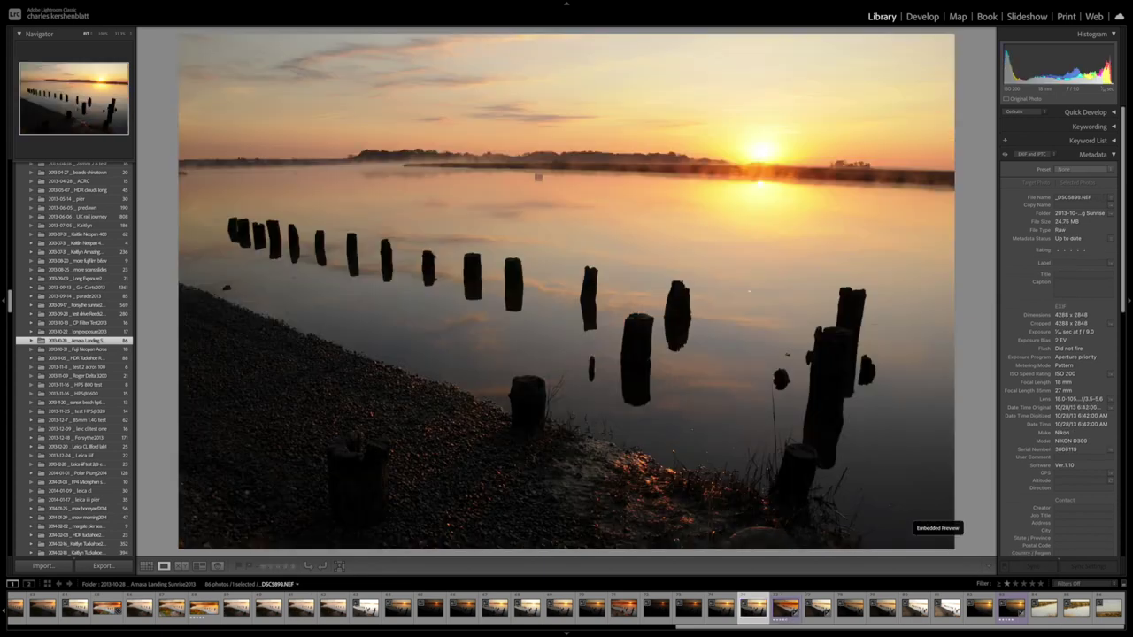
{"action": "key", "text": "Left"}
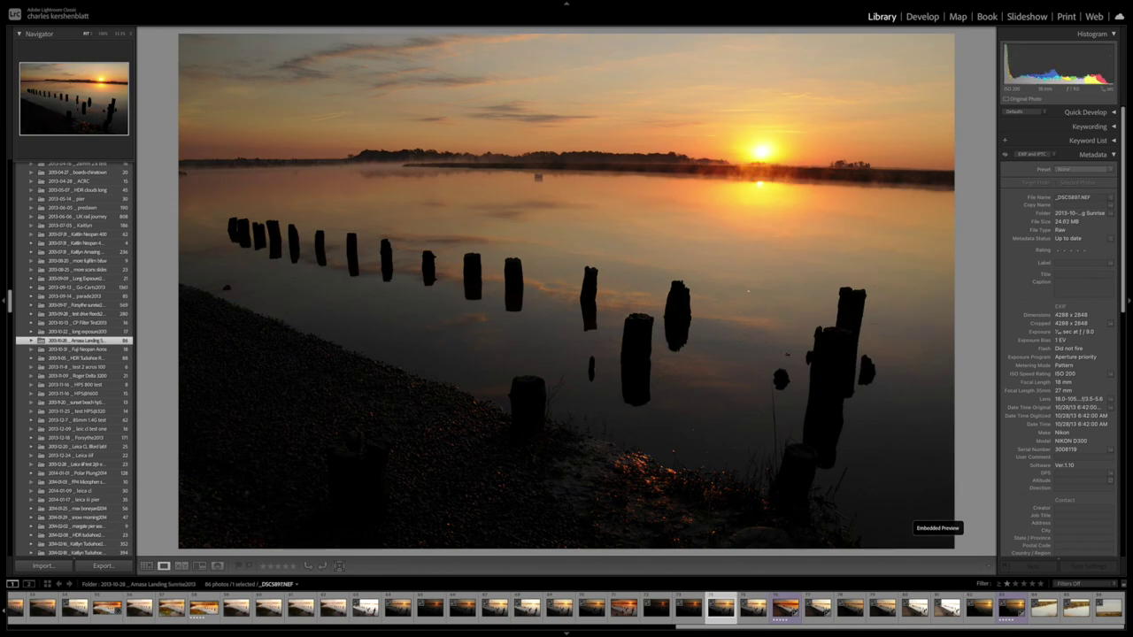
{"action": "key", "text": "Left"}
{"action": "key", "text": "Right"}
{"action": "key", "text": "Right"}
{"action": "key", "text": "Right"}
{"action": "key", "text": "Right"}
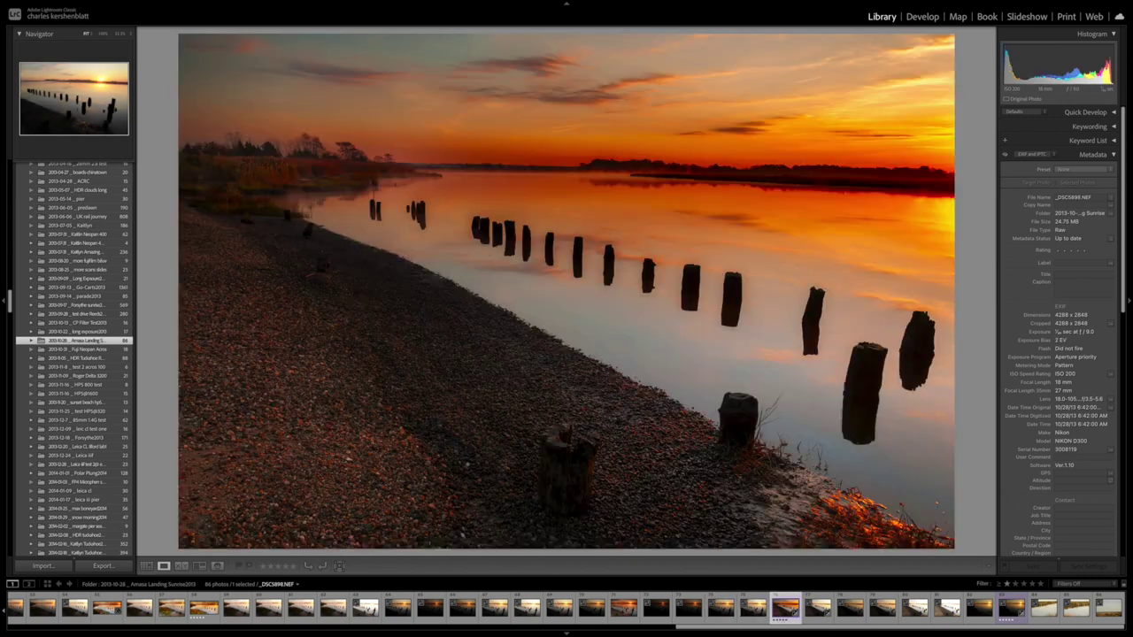
{"action": "key", "text": "Right"}
{"action": "key", "text": "Right"}
{"action": "key", "text": "Right"}
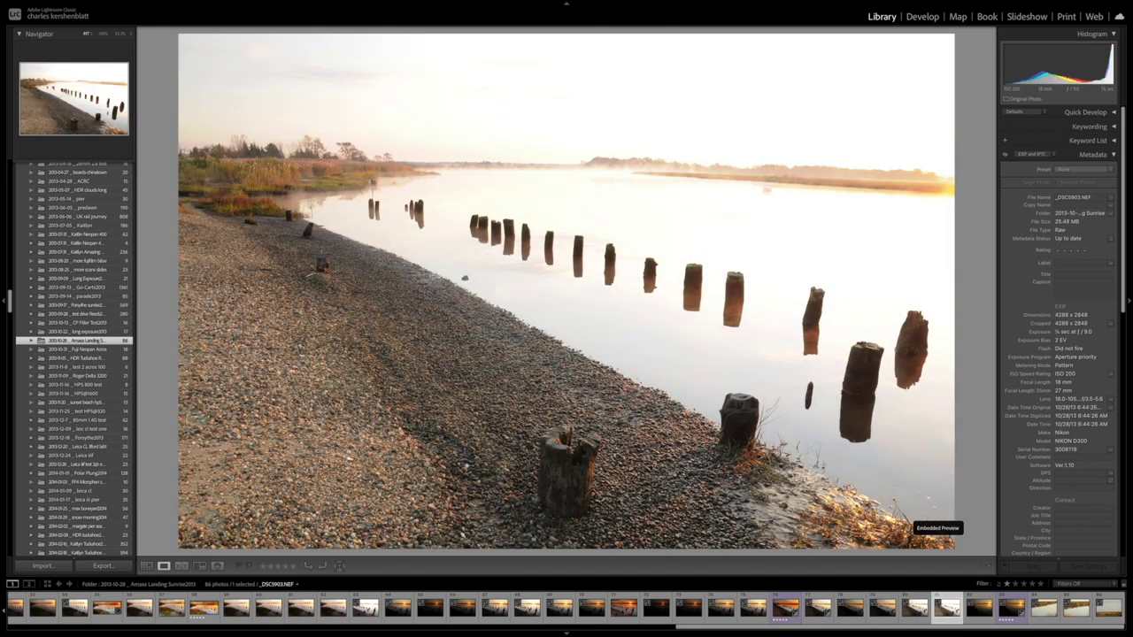
- Return to the 86-photo Sunrise2013 folder's thumbnail grid, scrolled back to the top
{"action": "key", "text": "g"}
{"action": "scroll", "coordinate": [669, 309], "scroll_direction": "up", "scroll_amount": 6}
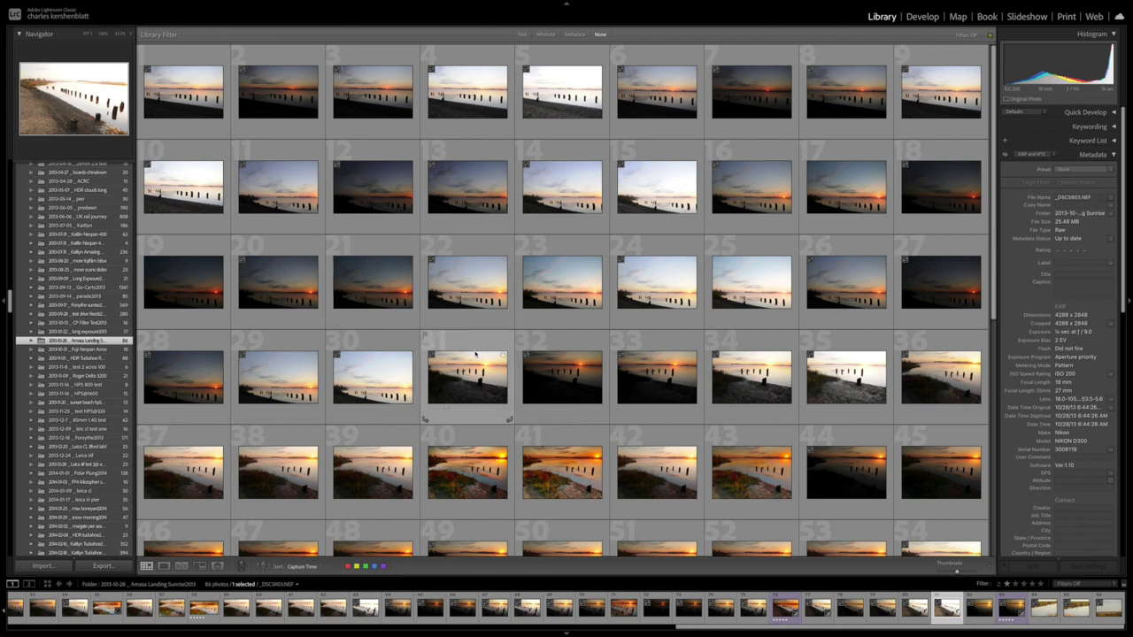
- Scroll to rows 55–63 and open photo 56, the grassy-bank sunrise with posts, full size
{"action": "scroll", "coordinate": [475, 354], "scroll_direction": "down", "scroll_amount": 1}
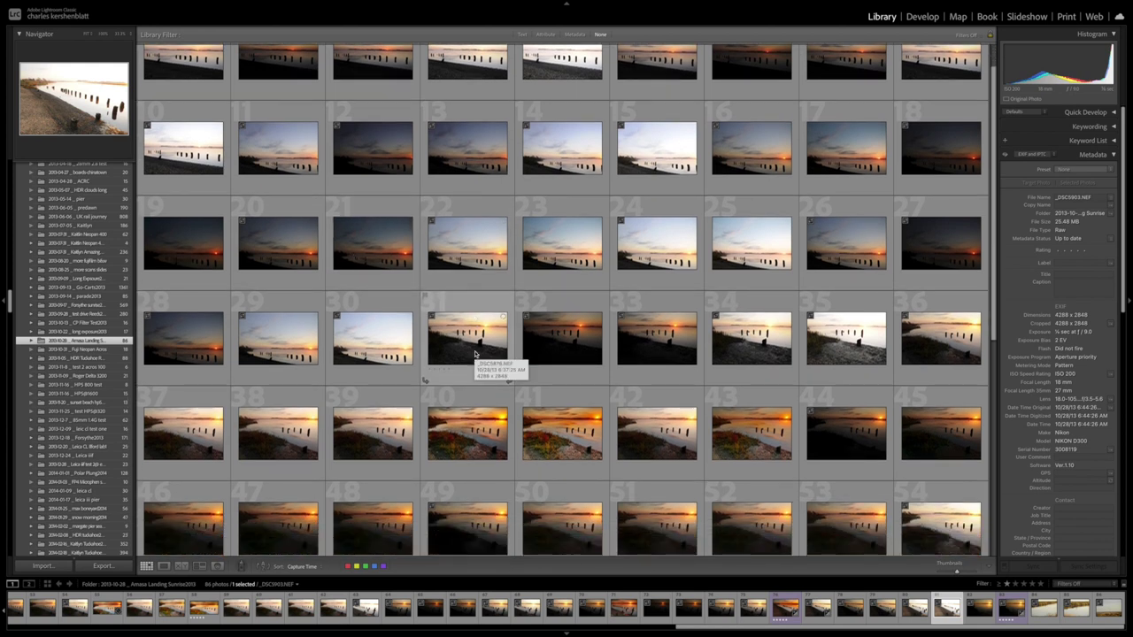
{"action": "scroll", "coordinate": [475, 354], "scroll_direction": "down", "scroll_amount": 3}
{"action": "scroll", "coordinate": [474, 351], "scroll_direction": "down", "scroll_amount": 4}
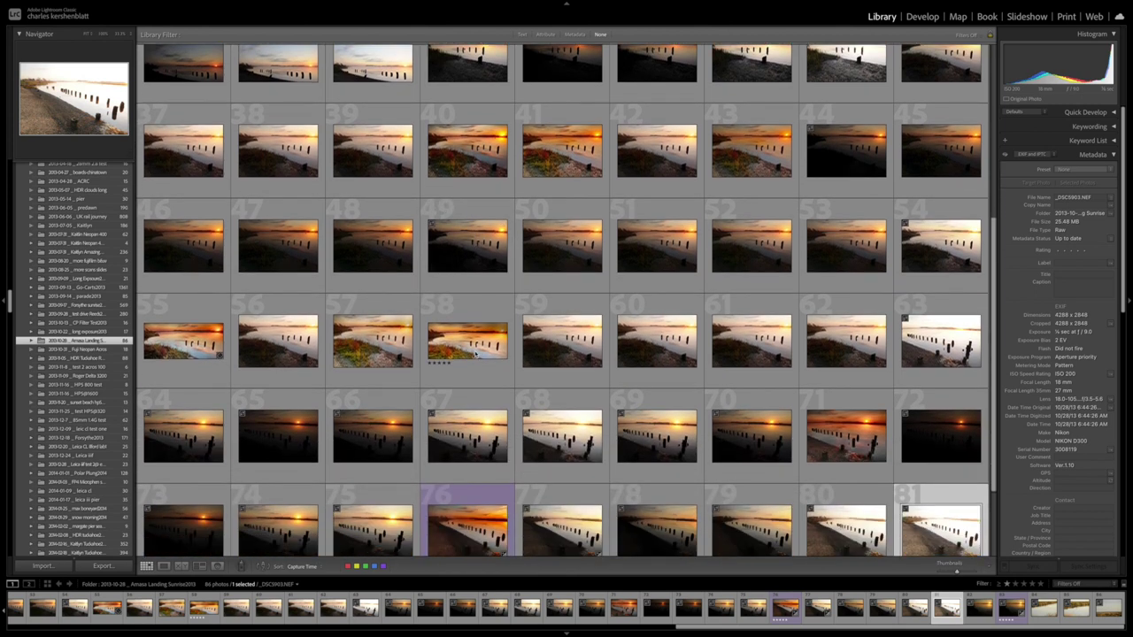
{"action": "scroll", "coordinate": [475, 354], "scroll_direction": "down", "scroll_amount": 2}
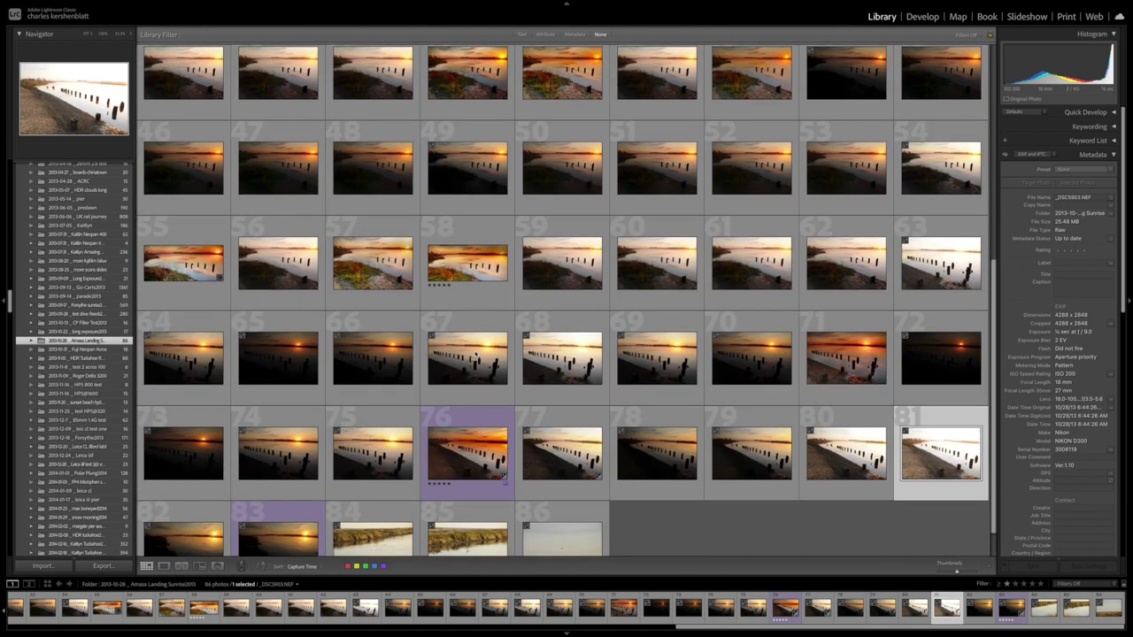
{"action": "scroll", "coordinate": [475, 350], "scroll_direction": "up", "scroll_amount": 3}
{"action": "double_click", "coordinate": [305, 349]}
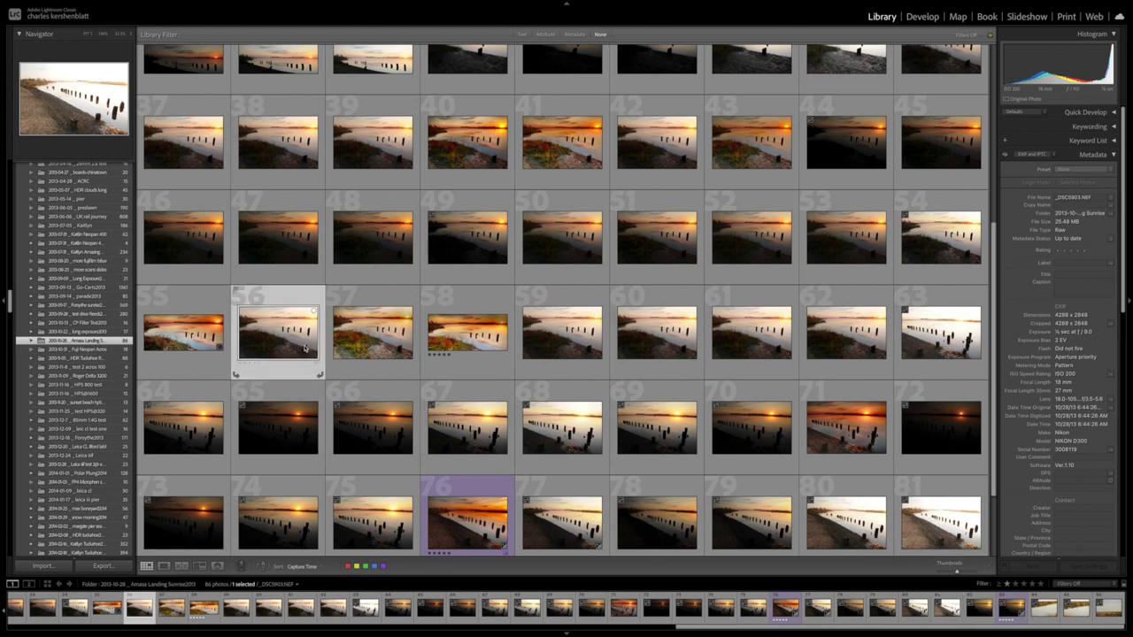